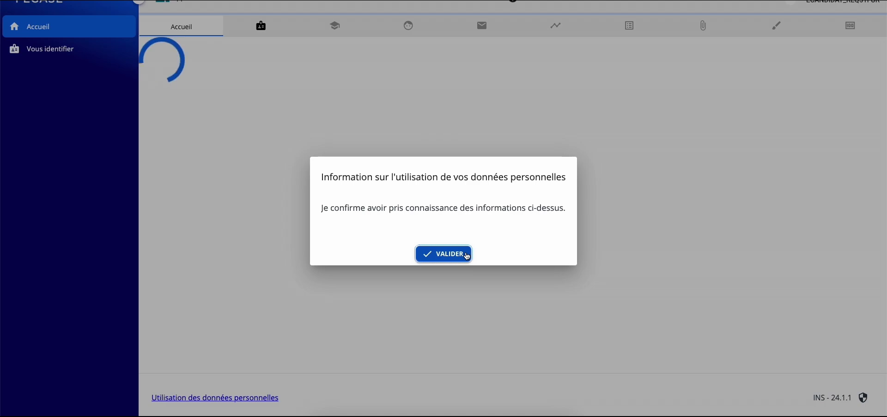
# Acknowledge the personal-data usage notice on the PÉGASE Accueil page
pyautogui.click(468, 256)
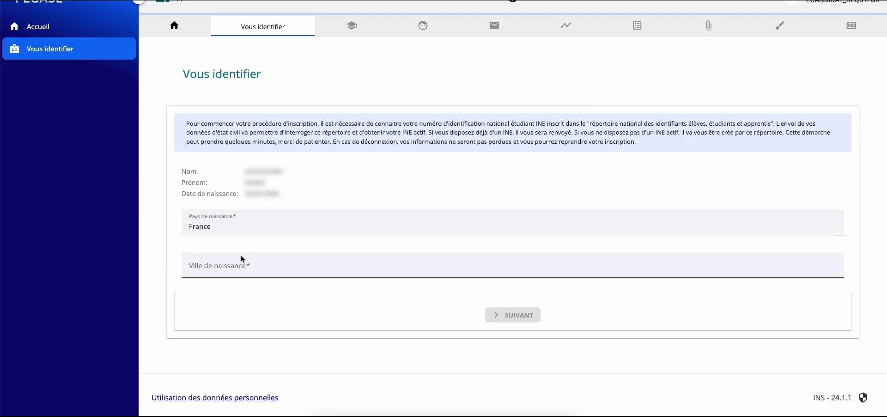
# Set the birth city to Saint-Denis | 974 and submit the birth details to retrieve the INE
pyautogui.click(240, 260)
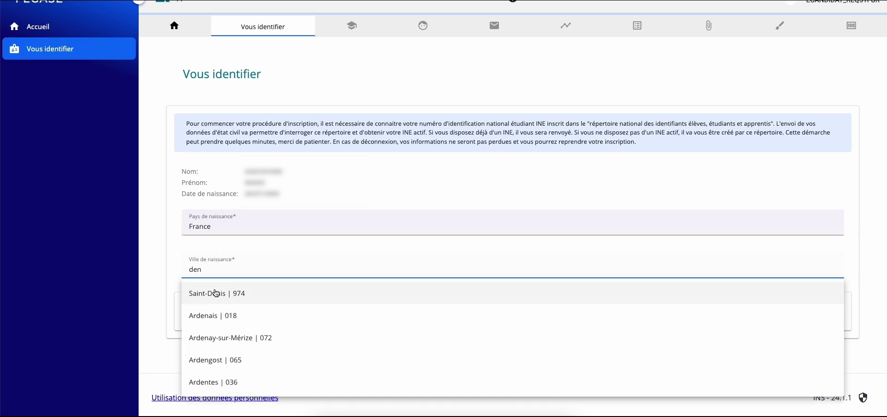
pyautogui.click(216, 292)
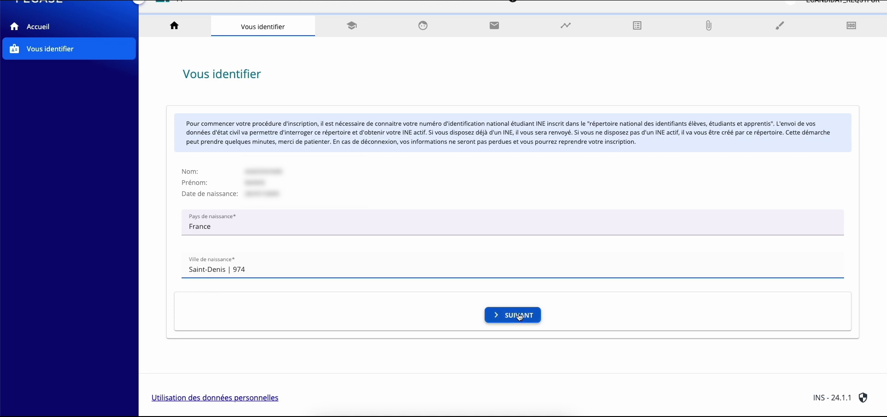
pyautogui.click(513, 315)
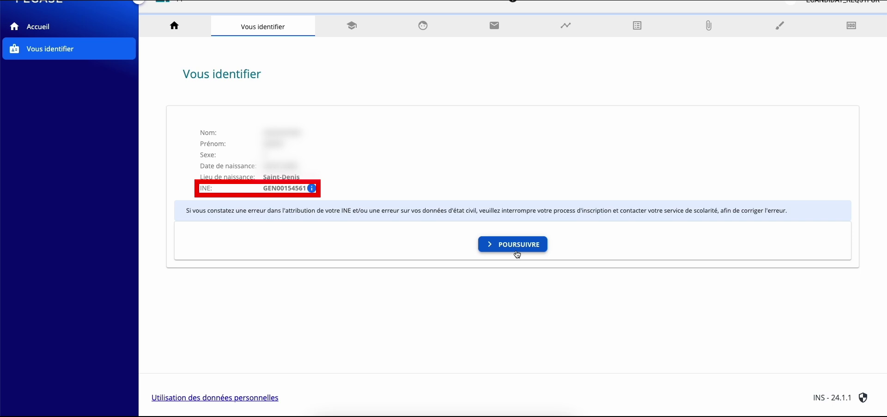
# Continue to Vos formations, where the 2024-2025 BUT GEA programme is selected
pyautogui.click(517, 253)
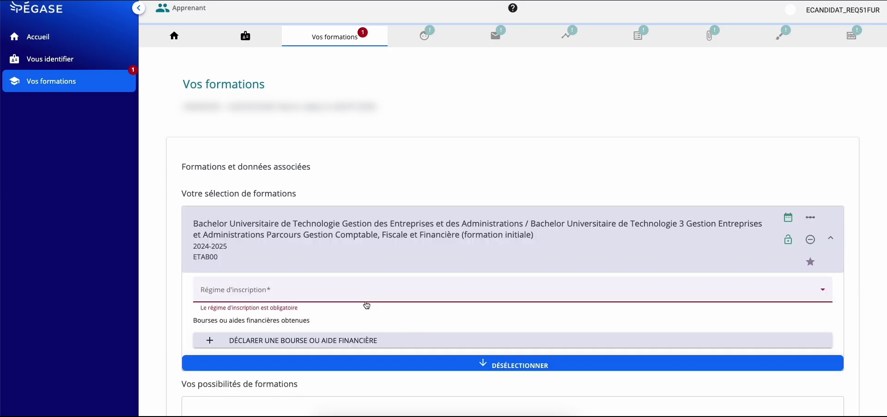
pyautogui.click(365, 301)
# Set the regime to FORMATION INITIALE HORS APPRENTISSAGE and declare a BOURSE DÉFINITIVE CROUS grant
pyautogui.click(366, 326)
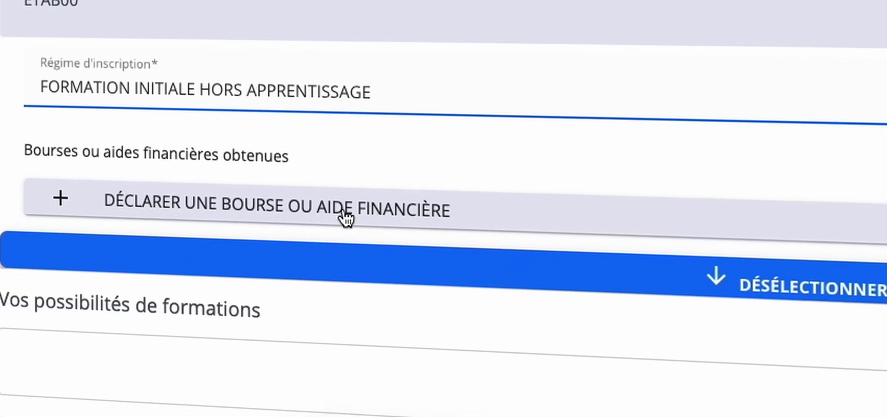
pyautogui.click(366, 208)
pyautogui.click(339, 261)
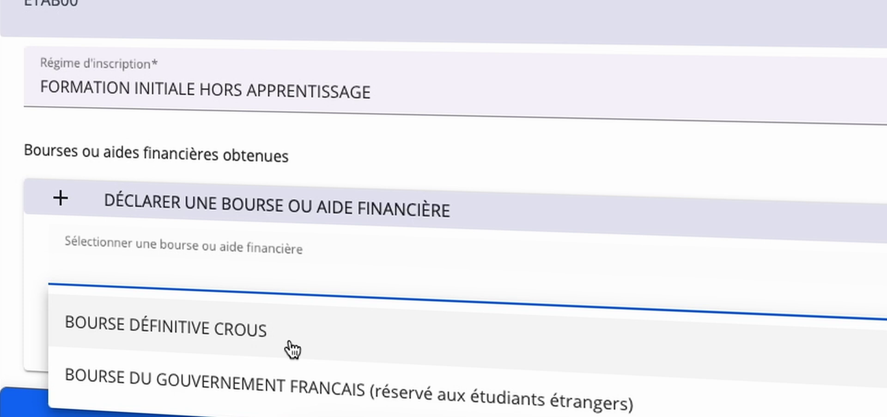
pyautogui.click(277, 347)
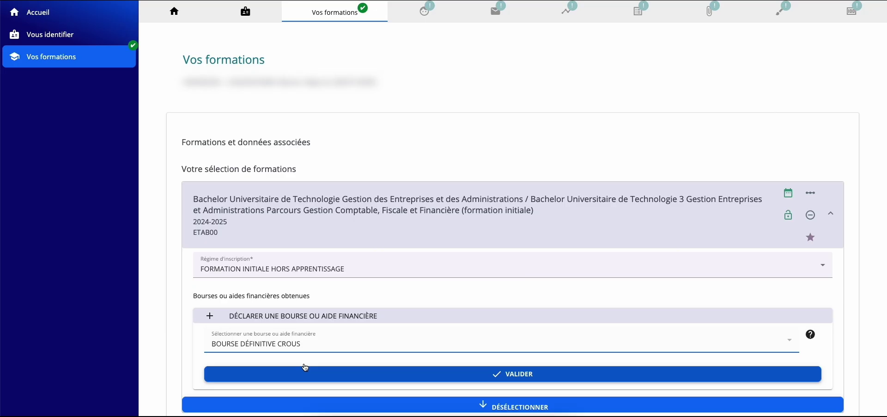
pyautogui.scroll(-2, 305, 362)
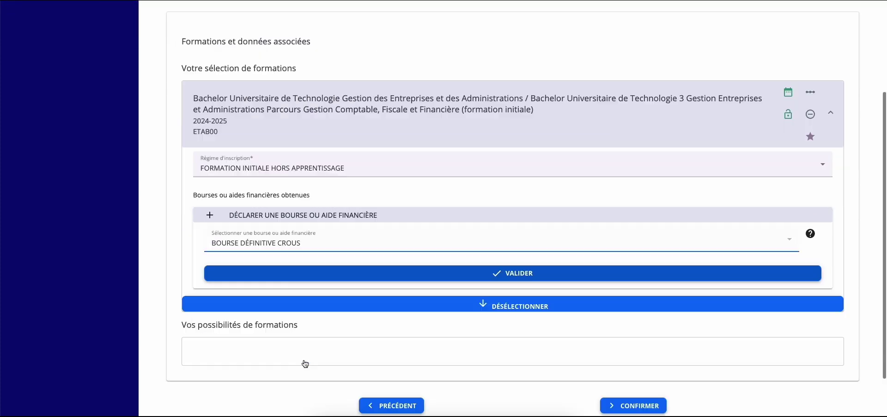
pyautogui.click(305, 280)
# Reselect BOURSE DÉFINITIVE CROUS as the grant, confirm it, and confirm the training step
pyautogui.click(305, 272)
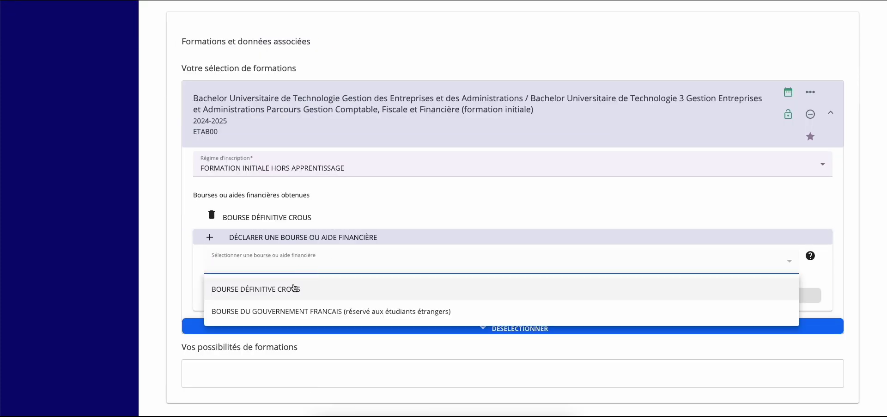
pyautogui.click(295, 288)
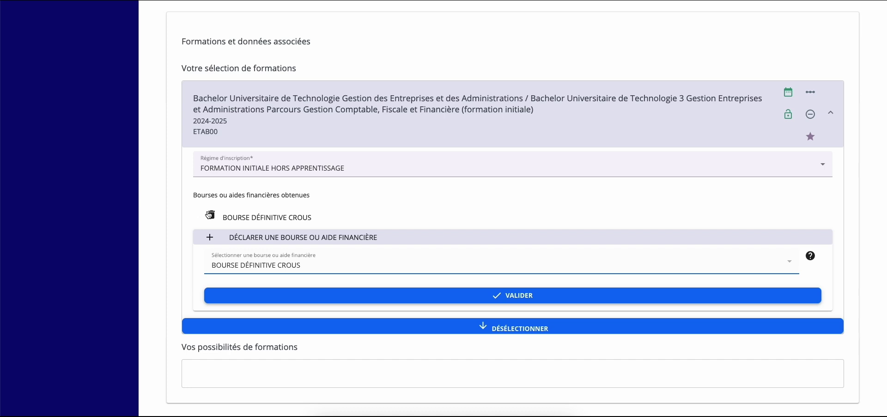
pyautogui.click(288, 301)
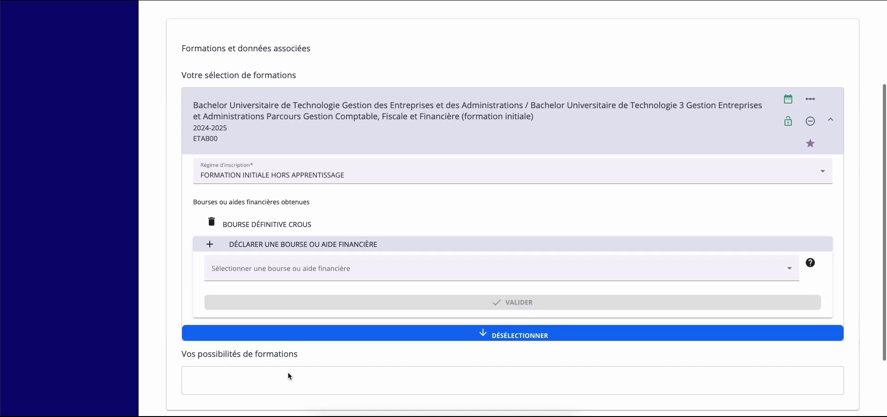
pyautogui.scroll(-2, 287, 372)
pyautogui.click(614, 346)
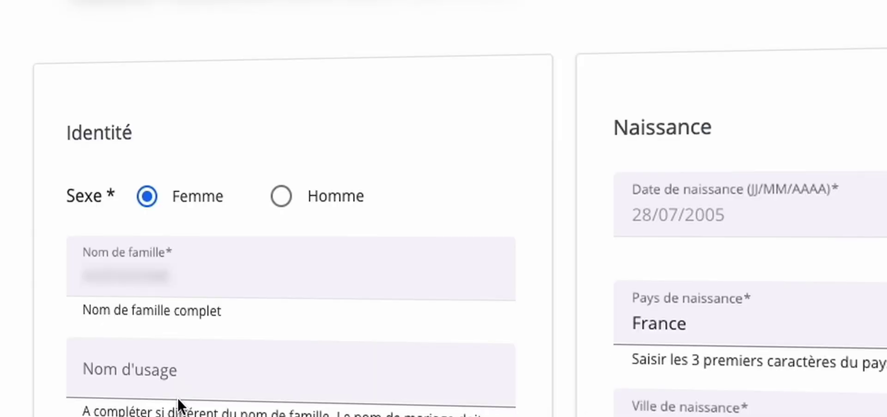
# Set family situation to Célibataire, 0 children, and defence preparation day military status
pyautogui.scroll(-2, 178, 399)
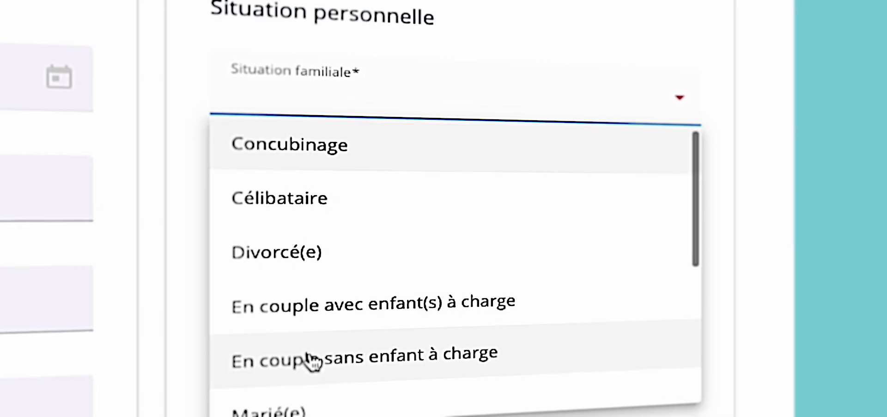
pyautogui.scroll(-1, 311, 361)
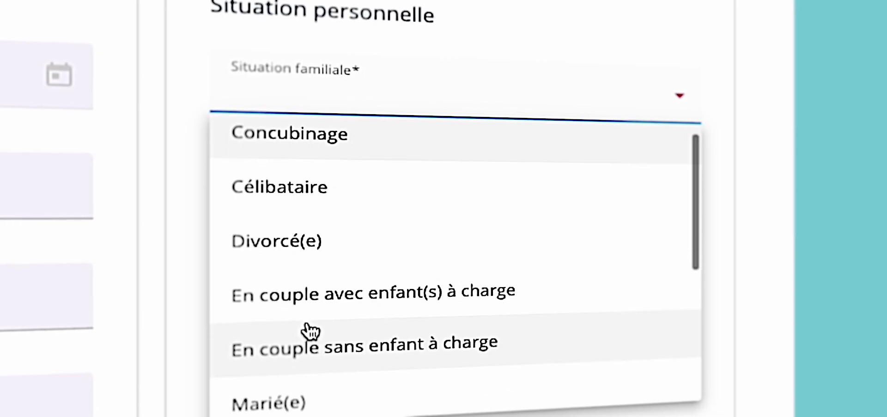
pyautogui.click(320, 194)
pyautogui.click(311, 187)
pyautogui.write('0')
pyautogui.click(337, 298)
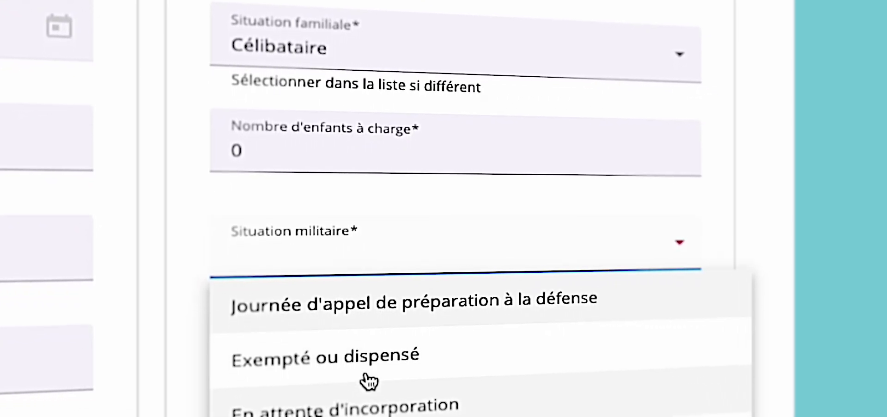
pyautogui.click(366, 310)
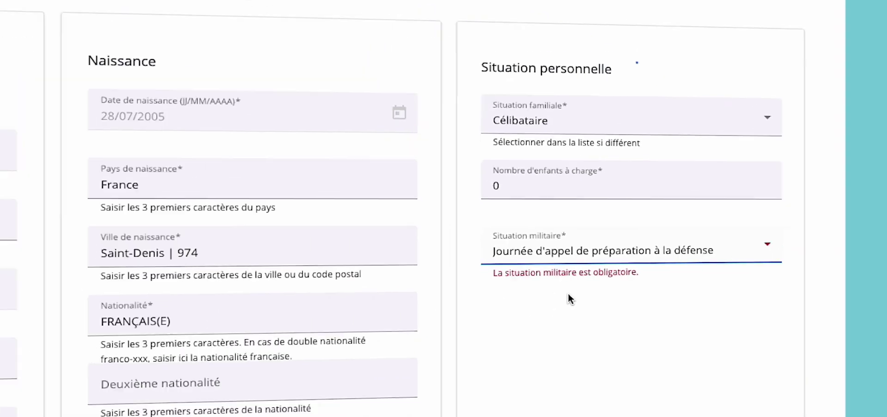
# Keep working time as SANS OBJET and professional situation as ELEVE/ETUDIANT
pyautogui.scroll(-7, 703, 306)
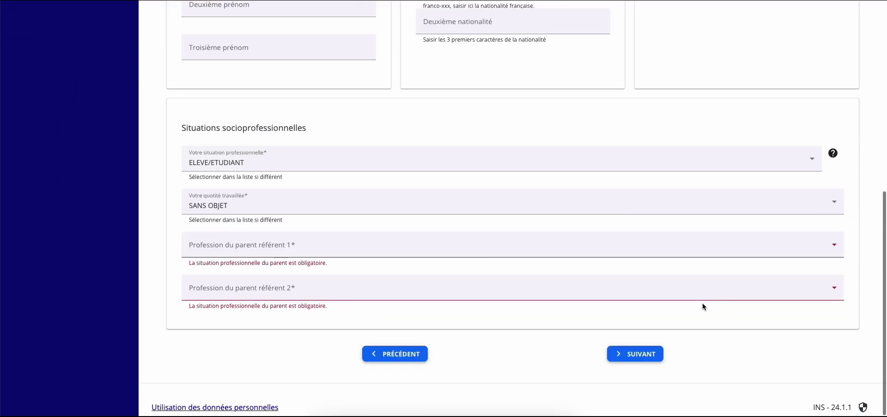
pyautogui.click(391, 209)
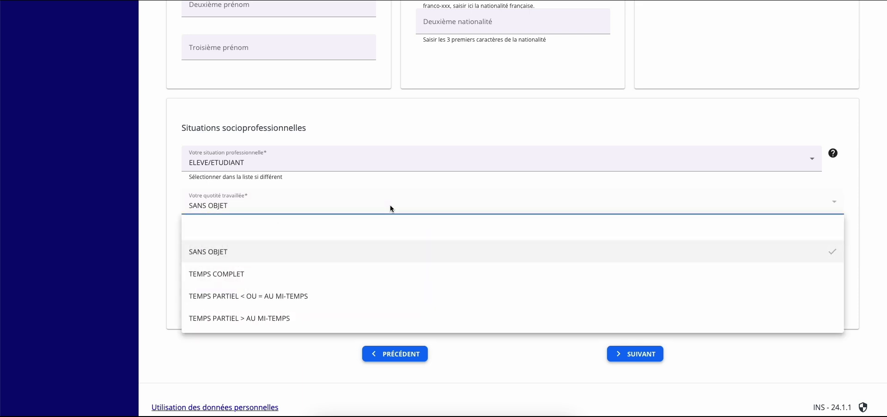
pyautogui.click(392, 209)
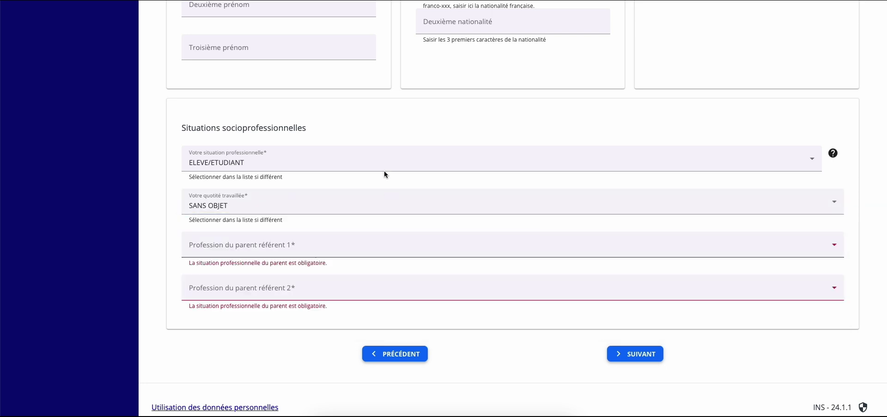
pyautogui.click(385, 171)
pyautogui.click(347, 289)
# Set parent professions to EMPLOYE ADMIN. D'ENTREPRISE and CADRE FONCTION PUBLIQUE, then continue
pyautogui.click(327, 247)
pyautogui.scroll(-3, 317, 318)
pyautogui.click(266, 342)
pyautogui.click(259, 279)
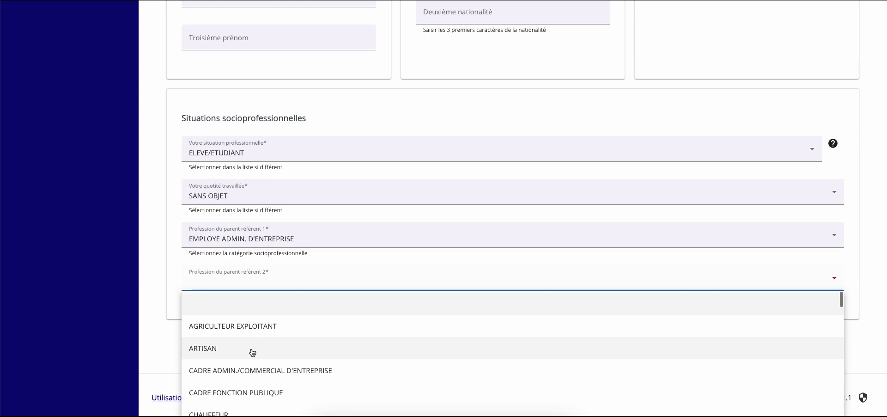
pyautogui.click(253, 389)
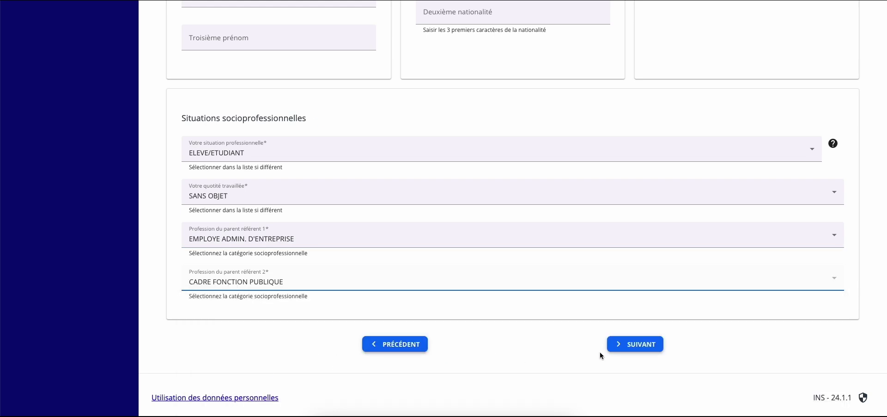
pyautogui.click(618, 344)
# Fill in the first address: apartment, street, postal code, city and country France
pyautogui.click(231, 242)
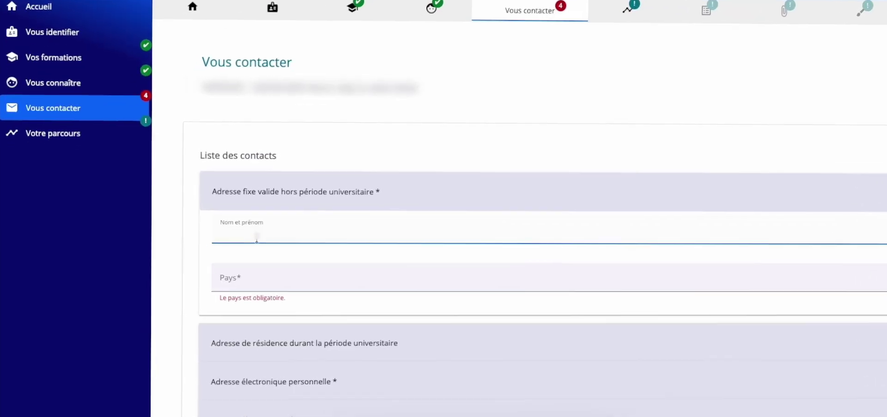
pyautogui.click(259, 324)
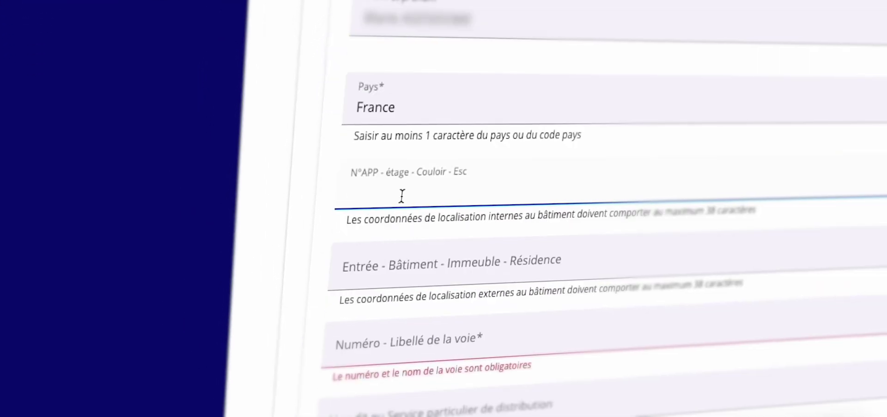
pyautogui.write('1')
pyautogui.click(412, 343)
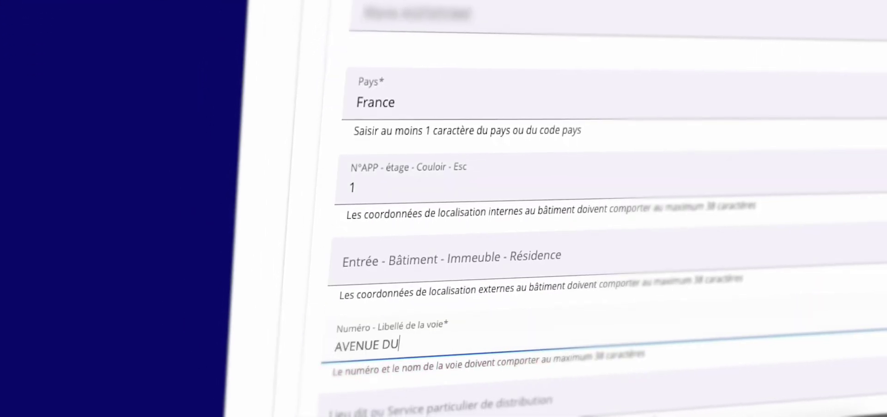
pyautogui.scroll(-1, 370, 400)
pyautogui.click(370, 400)
pyautogui.write('97400')
pyautogui.click(388, 374)
pyautogui.scroll(-2, 518, 358)
pyautogui.click(519, 359)
# Enter another apartment number and street, then copy the first address into the residence address
pyautogui.click(504, 224)
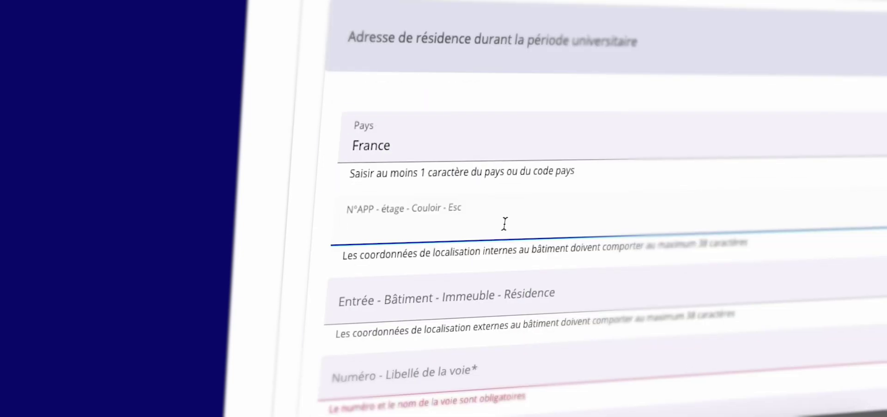
pyautogui.write('3')
pyautogui.click(392, 376)
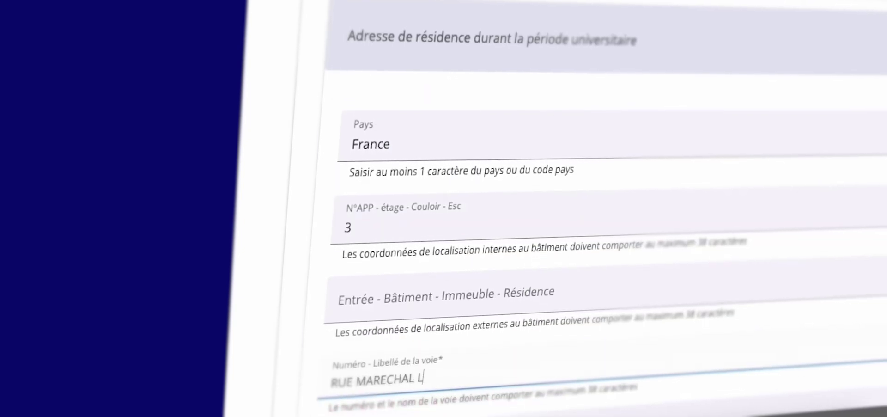
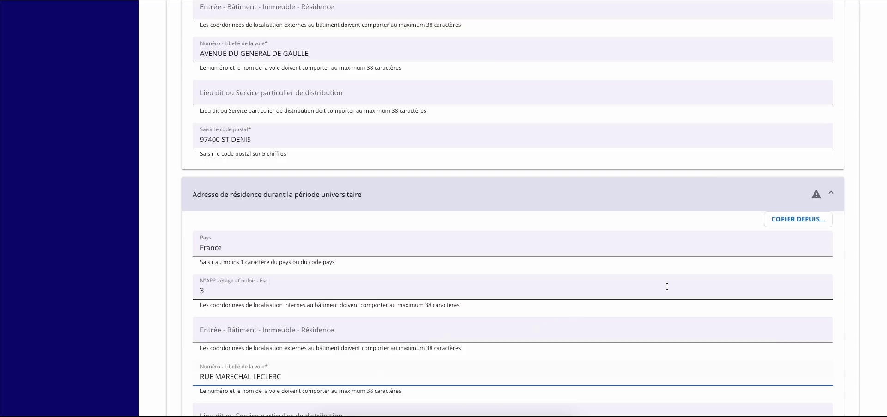
pyautogui.scroll(-1, 667, 289)
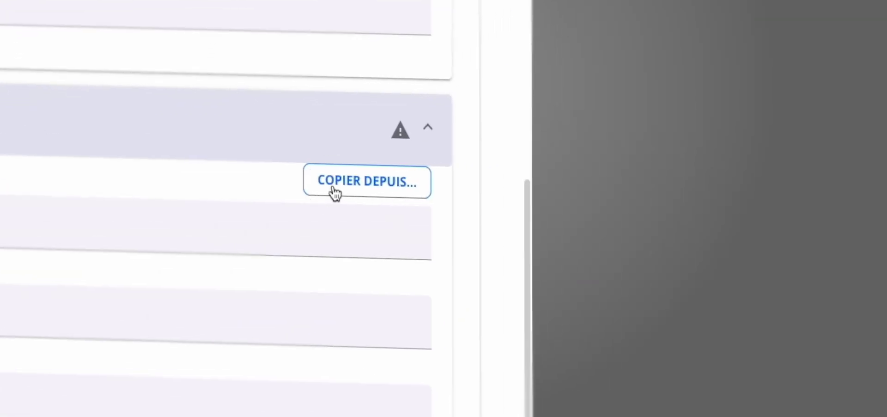
pyautogui.click(780, 168)
pyautogui.click(264, 233)
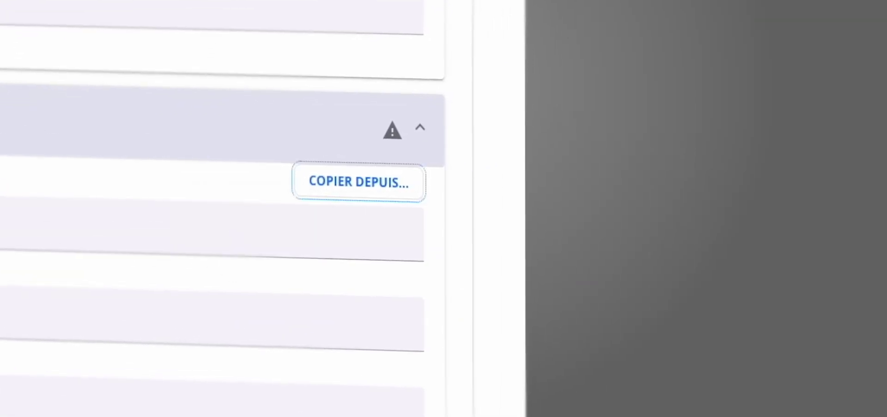
# Expand the email sections and enter the emergency contact's full name
pyautogui.scroll(-1, 526, 277)
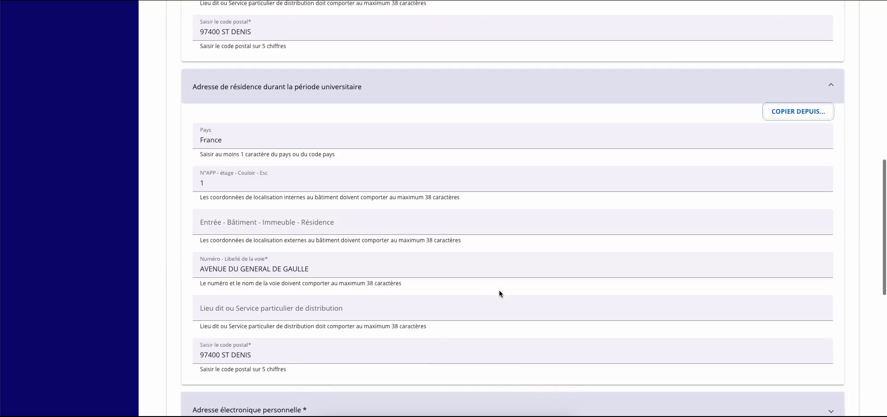
pyautogui.scroll(-2, 499, 291)
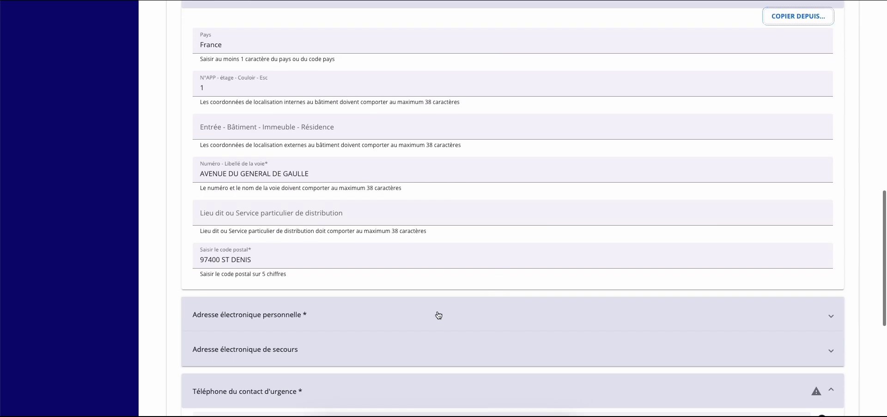
pyautogui.click(425, 315)
pyautogui.click(336, 368)
pyautogui.click(336, 368)
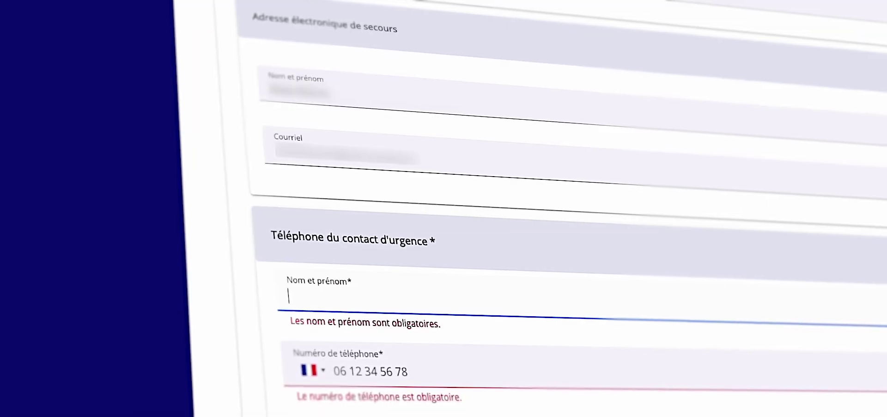
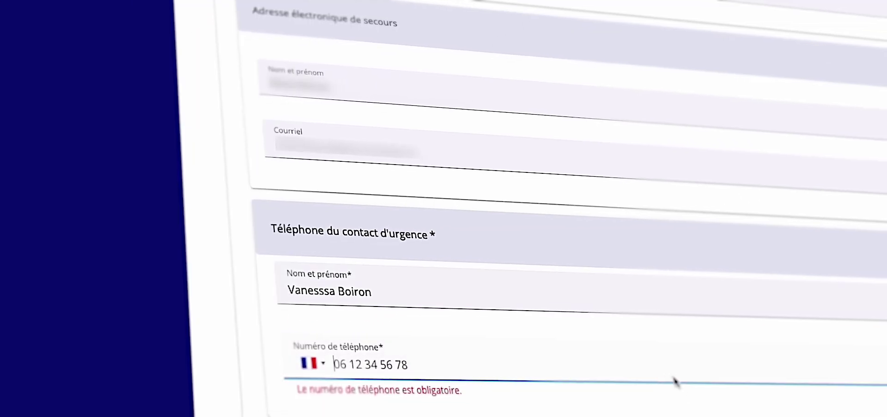
# Enter the emergency contact's phone with the Réunion +262 code and continue to schooling
pyautogui.click(316, 366)
pyautogui.scroll(-3, 340, 256)
pyautogui.press('r')
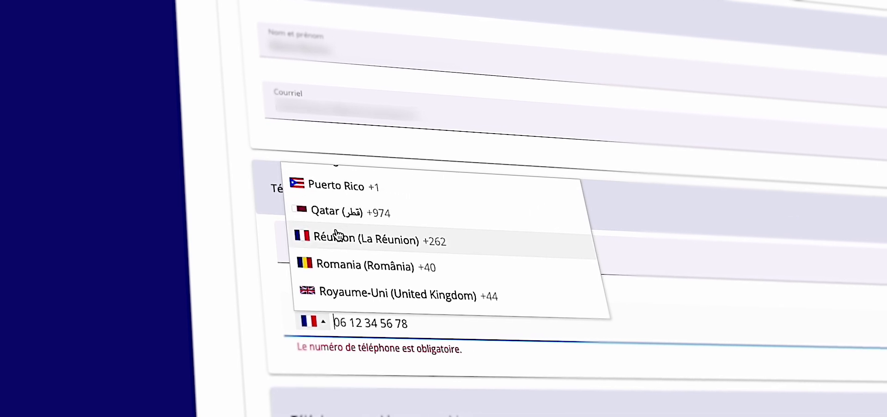
pyautogui.click(340, 244)
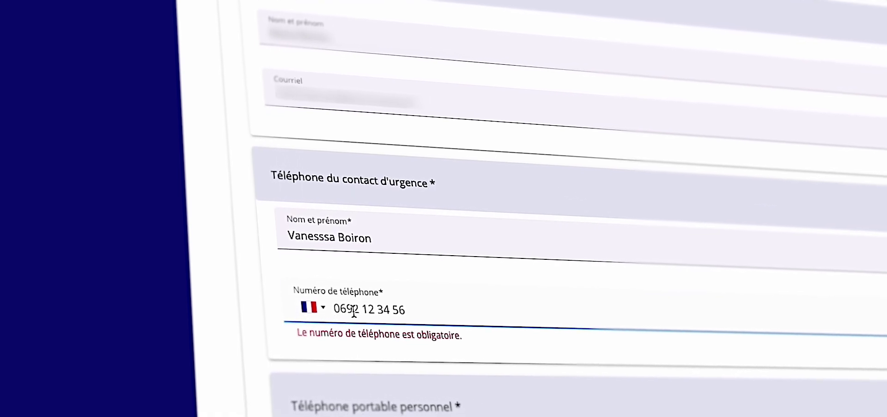
pyautogui.write('à')
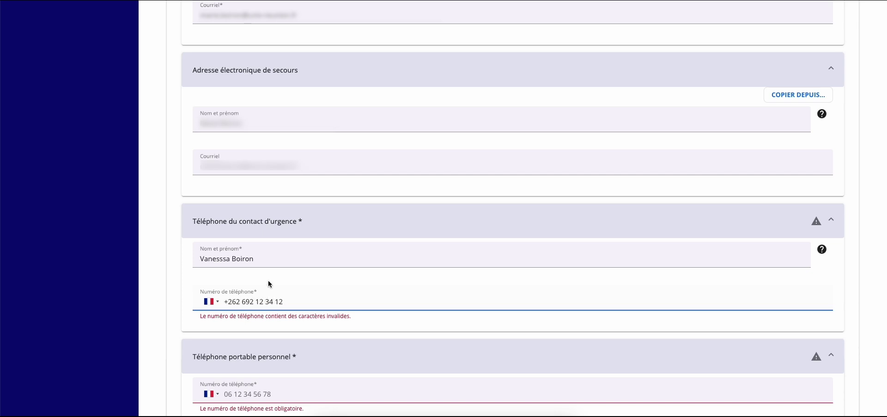
pyautogui.click(192, 375)
pyautogui.scroll(-1, 192, 375)
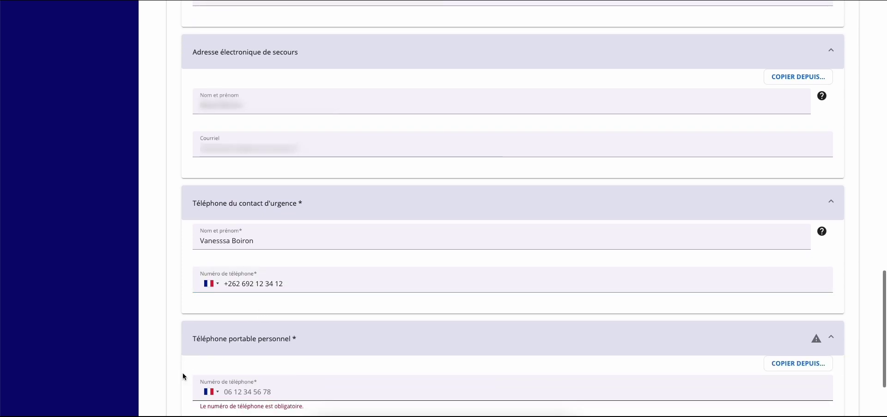
pyautogui.scroll(-2, 188, 384)
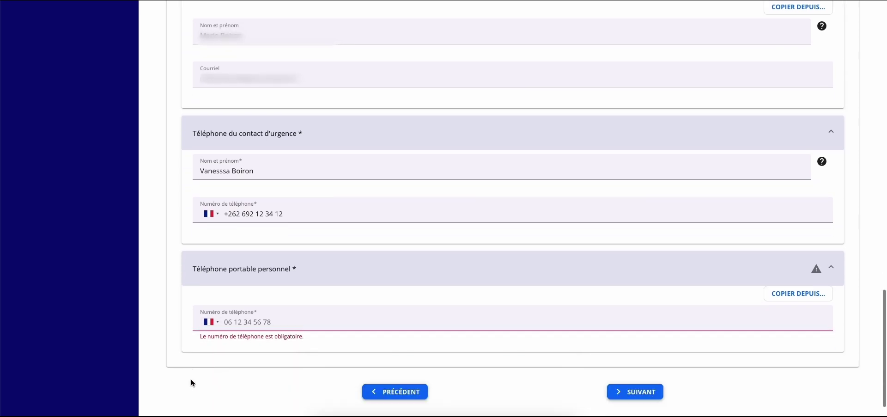
pyautogui.click(216, 316)
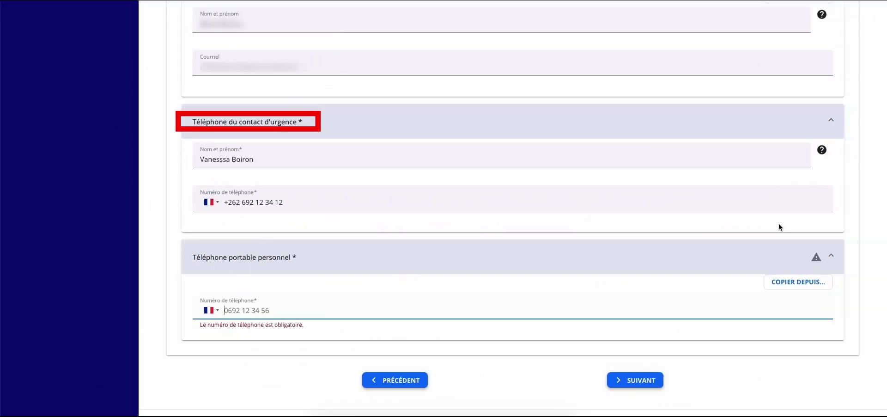
pyautogui.click(780, 228)
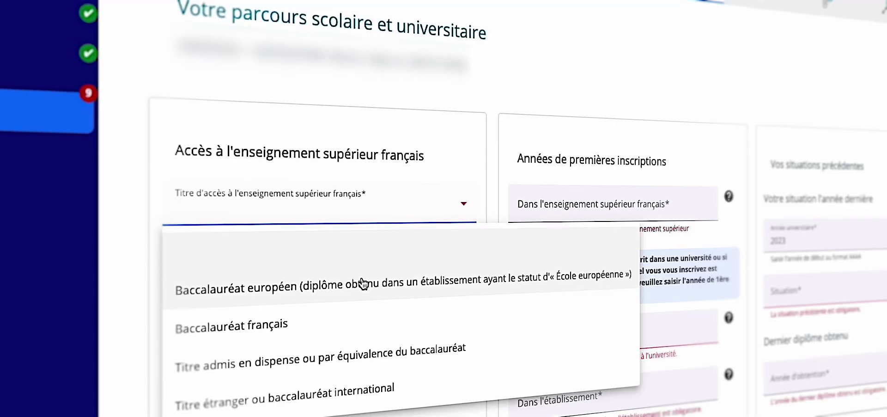
# Choose Baccalauréat français as the access title and enter 2024 as the year obtained
pyautogui.click(333, 307)
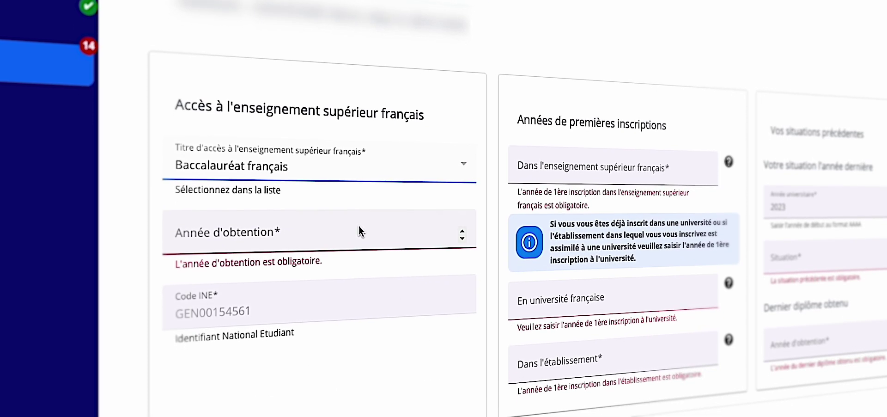
pyautogui.click(357, 176)
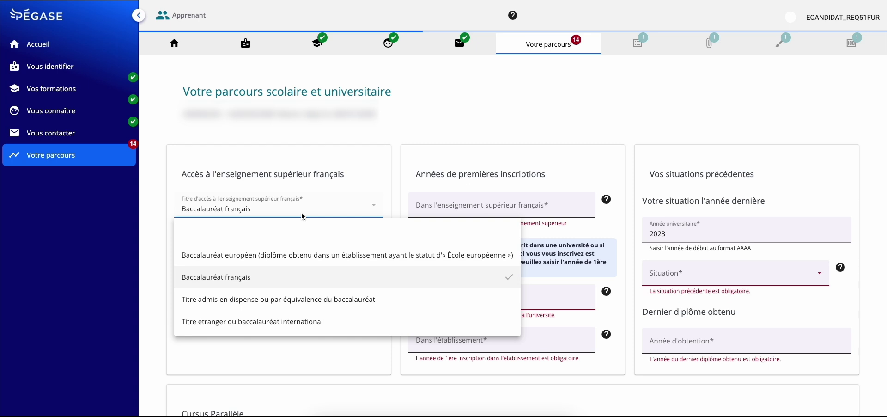
pyautogui.click(302, 216)
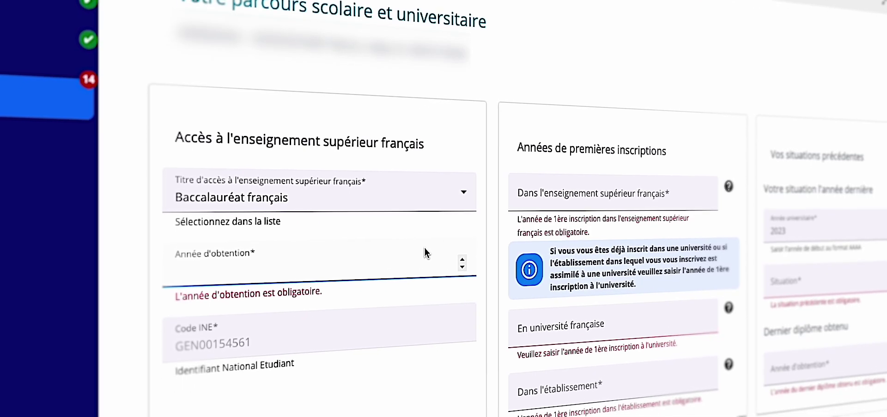
pyautogui.write('200')
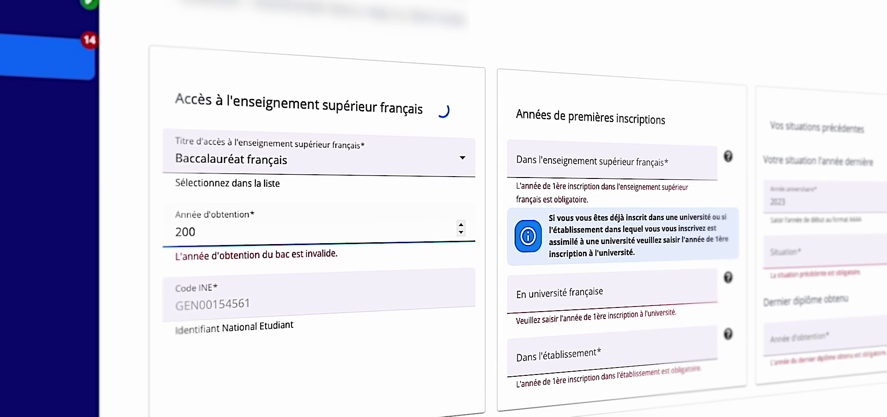
pyautogui.press('BackSpace')
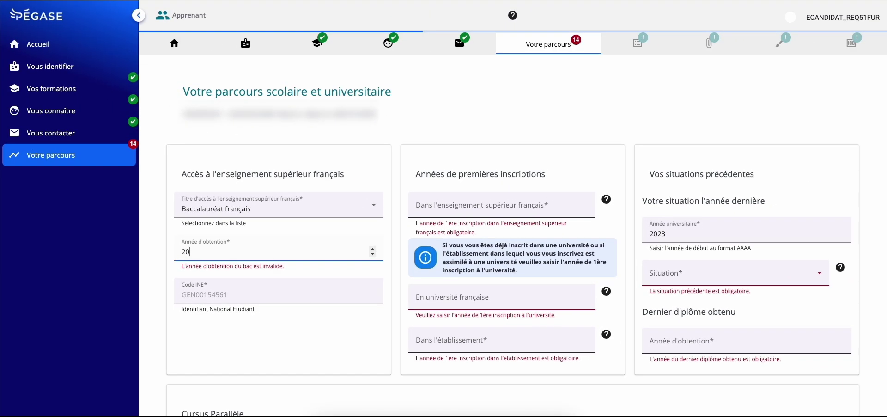
pyautogui.write('24')
pyautogui.click(286, 297)
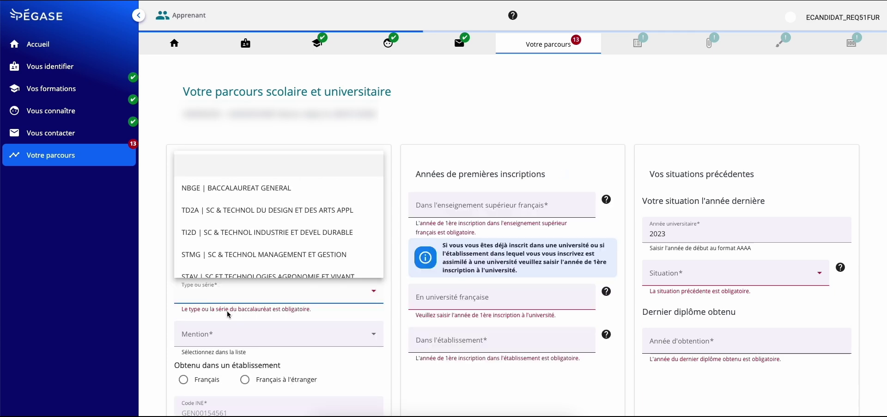
# Record a BACCALAUREAT GENERAL with PHYSIQUE-CHIMIE and SVT specialities and Assez bien mention
pyautogui.click(196, 299)
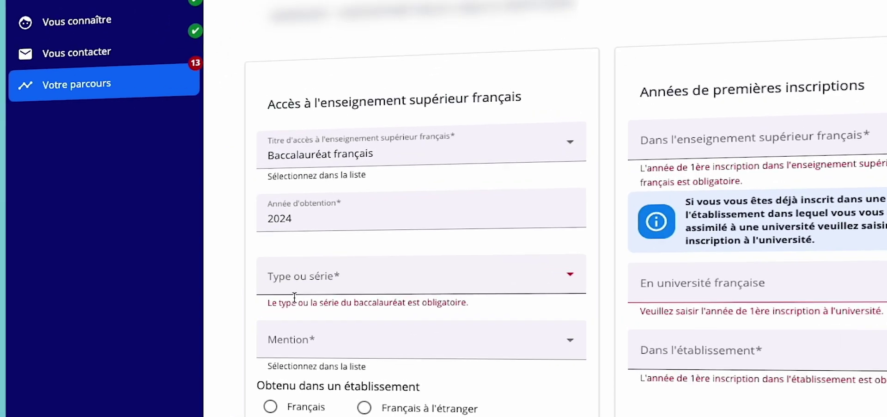
pyautogui.click(297, 292)
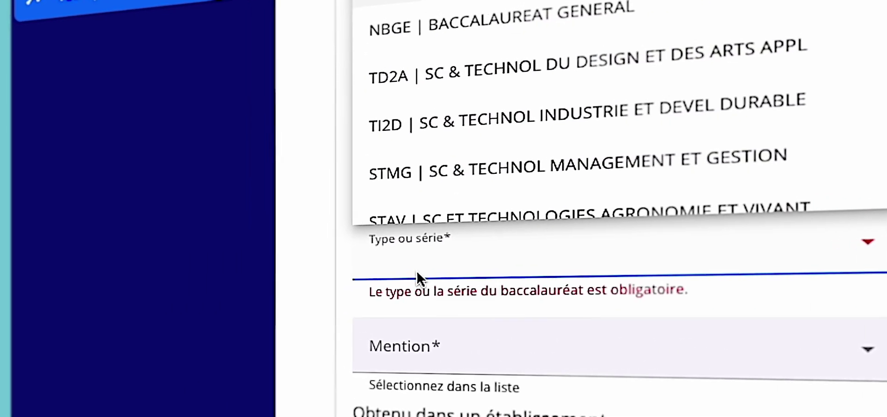
pyautogui.click(532, 7)
pyautogui.click(439, 350)
pyautogui.click(472, 198)
pyautogui.scroll(-1, 349, 357)
pyautogui.click(490, 391)
pyautogui.scroll(-3, 554, 223)
pyautogui.click(598, 228)
pyautogui.scroll(-4, 361, 347)
pyautogui.click(434, 265)
pyautogui.click(455, 60)
pyautogui.scroll(-2, 470, 323)
# Mark the bac obtained in France at Lycée Leconte de Lisle, La Réunion, with 2024 first higher-education year
pyautogui.click(467, 320)
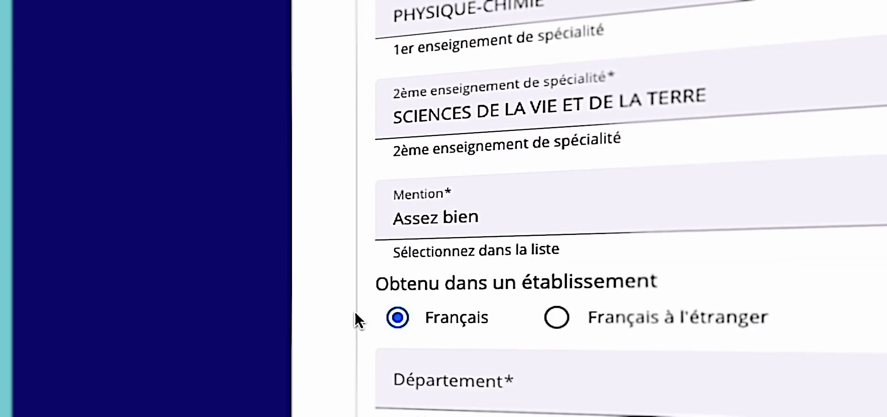
pyautogui.scroll(-2, 355, 308)
pyautogui.click(474, 317)
pyautogui.click(461, 46)
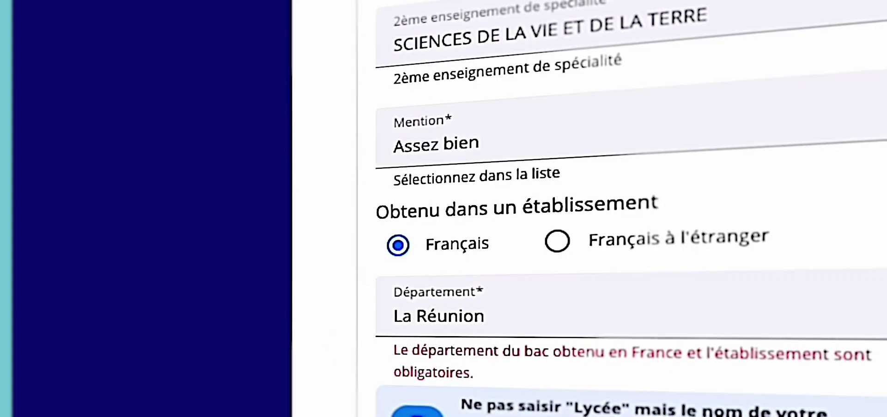
pyautogui.scroll(-5, 549, 109)
pyautogui.click(550, 106)
pyautogui.write('Leconte de Lisle')
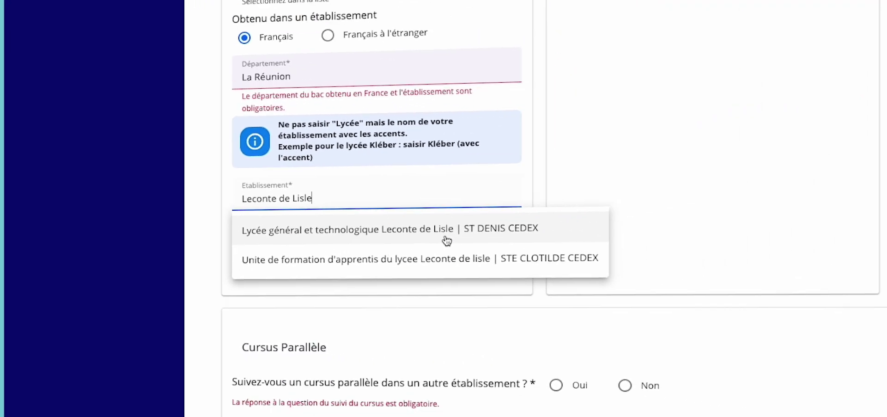
pyautogui.click(447, 240)
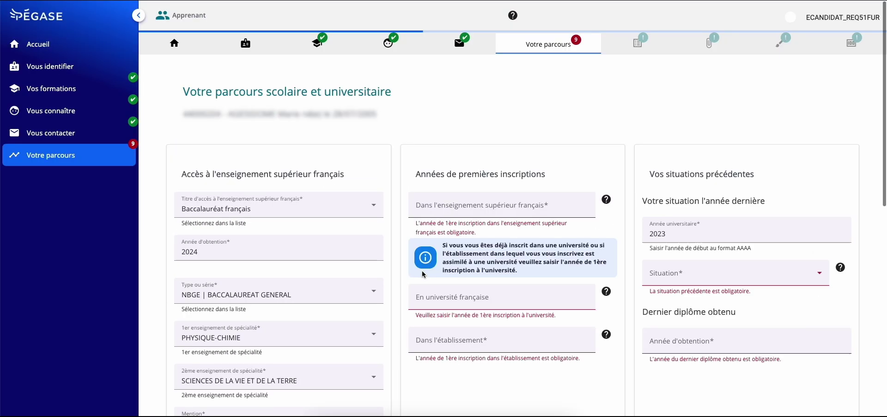
pyautogui.click(462, 206)
pyautogui.click(423, 231)
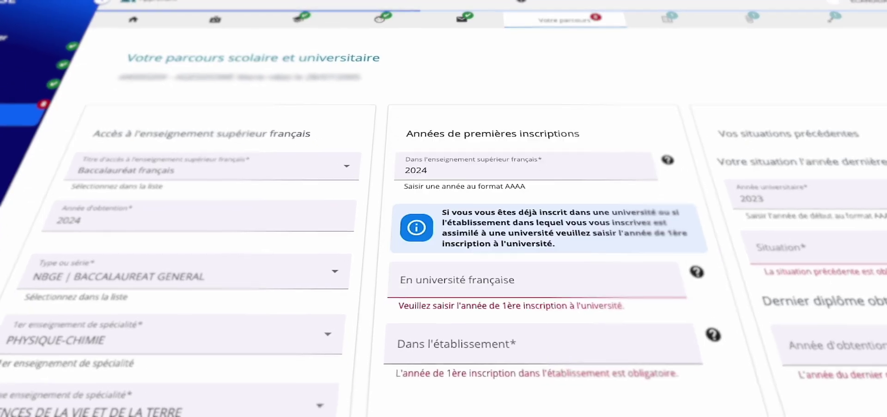
# Keep 2024 as higher-education year, set 2024 at the establishment, and secondary schooling last year
pyautogui.click(524, 206)
pyautogui.click(461, 185)
pyautogui.click(458, 333)
pyautogui.click(415, 154)
pyautogui.click(786, 211)
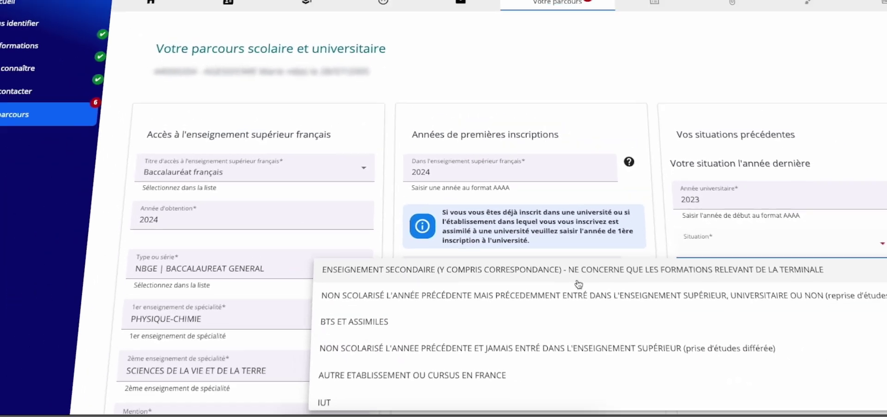
pyautogui.click(682, 288)
# Enter 2022, set BACCALAUREAT as last diploma, answer Non to parallel course, and submit
pyautogui.write('2022')
pyautogui.scroll(-2, 699, 346)
pyautogui.click(740, 313)
pyautogui.click(538, 221)
pyautogui.scroll(-1, 561, 339)
pyautogui.scroll(-6, 562, 340)
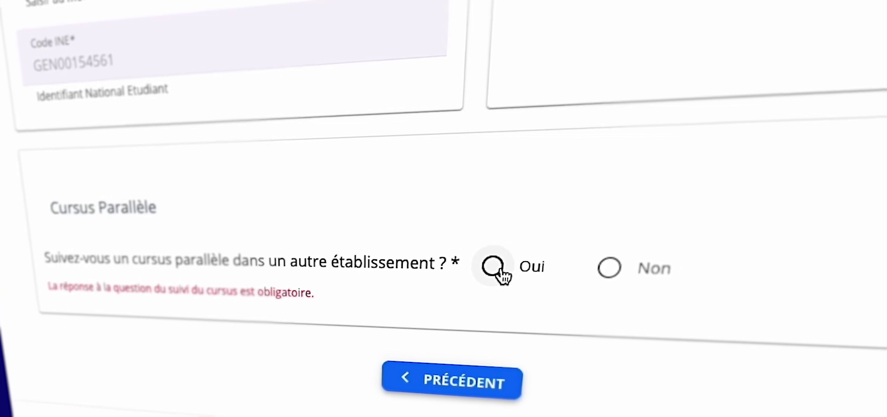
pyautogui.click(616, 266)
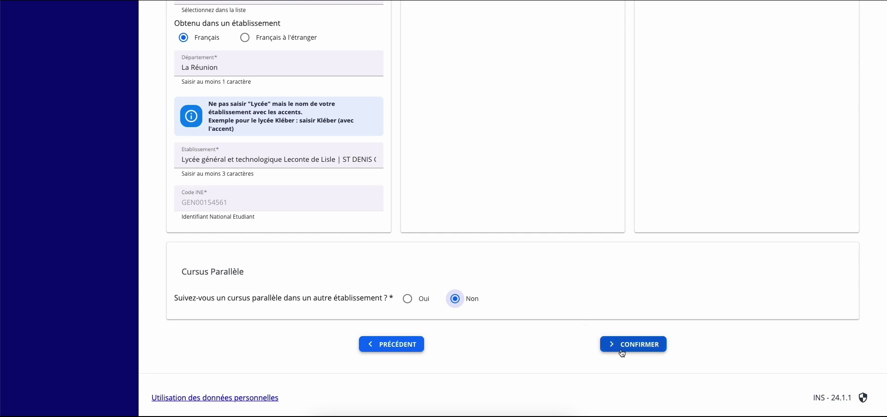
pyautogui.click(621, 345)
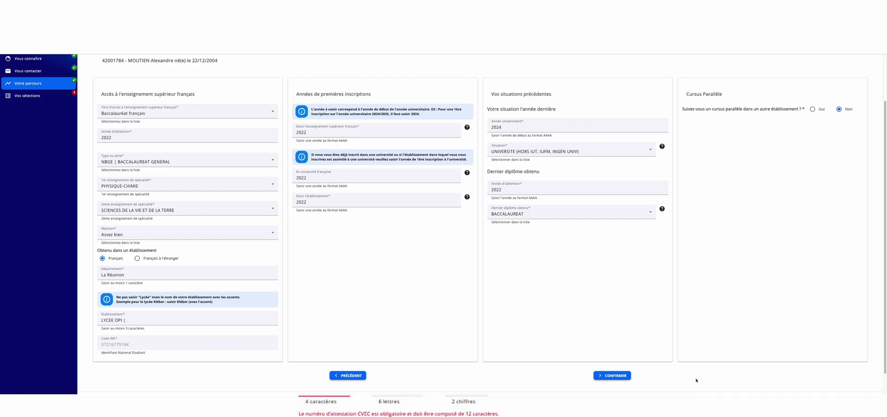
# Check the Situation and Profil spécifique lists, leaving both unchanged
pyautogui.click(612, 376)
pyautogui.scroll(-1, 351, 263)
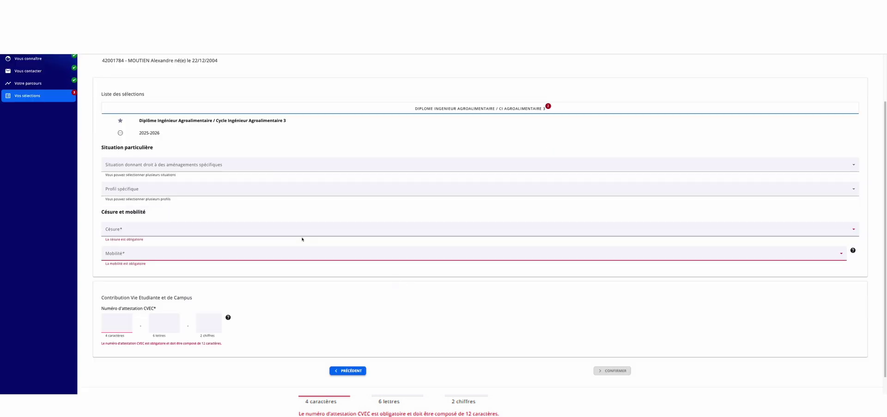
pyautogui.click(210, 169)
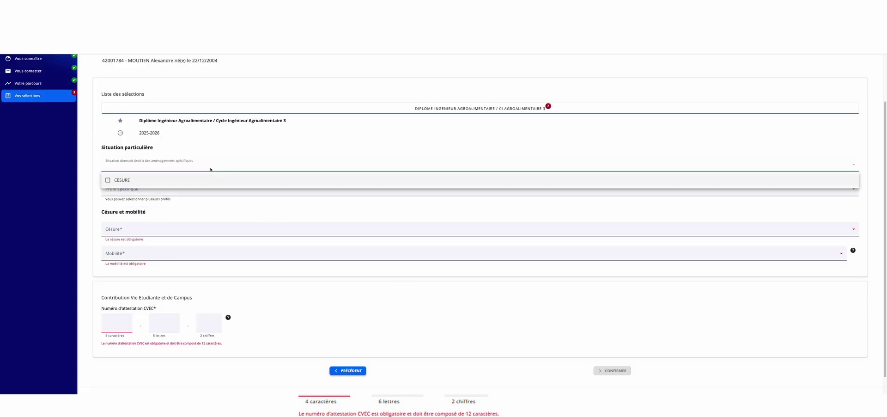
pyautogui.click(96, 187)
pyautogui.click(109, 189)
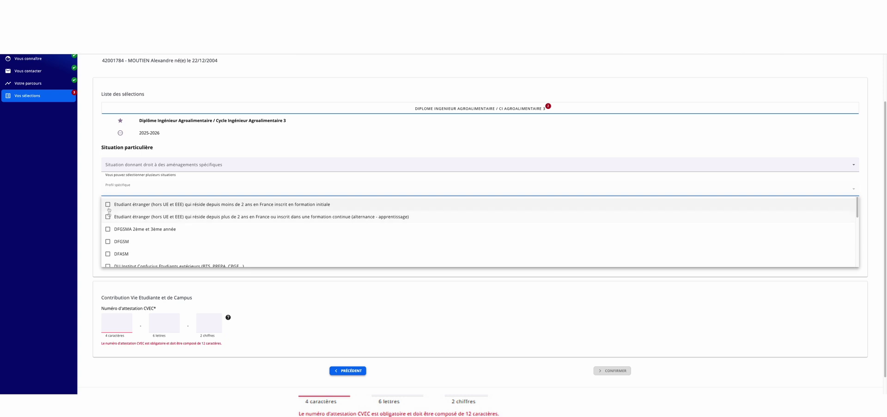
pyautogui.click(98, 215)
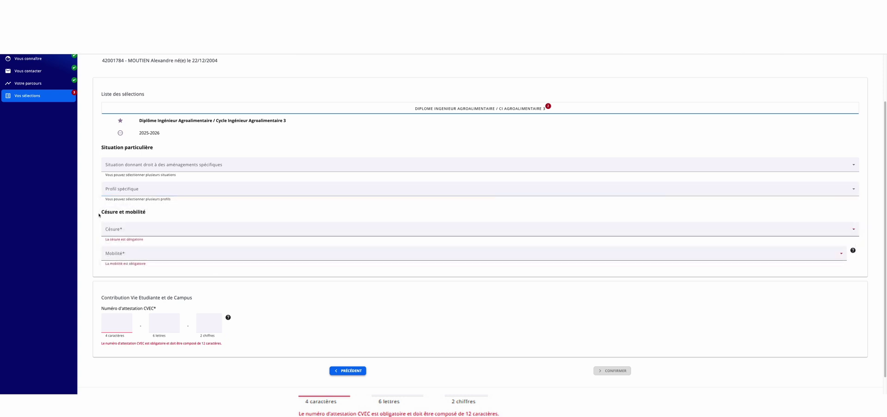
# Set Césure to Pas de césure and Mobilité to Pas de mobilité
pyautogui.click(117, 230)
pyautogui.click(122, 244)
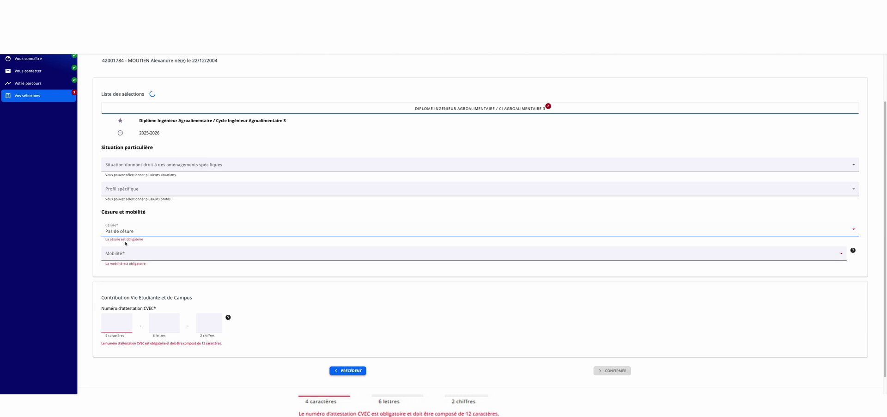
pyautogui.click(124, 258)
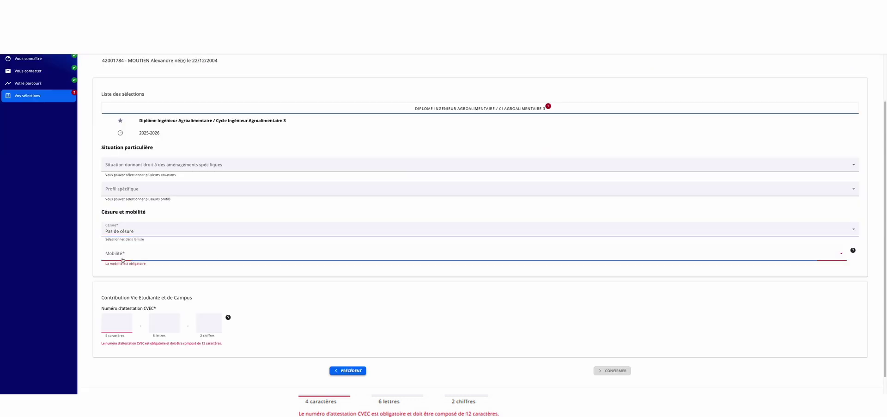
pyautogui.click(119, 269)
# Enter the CVEC attestation number in its boxes, verify it as recorded, and confirm the selections
pyautogui.click(122, 322)
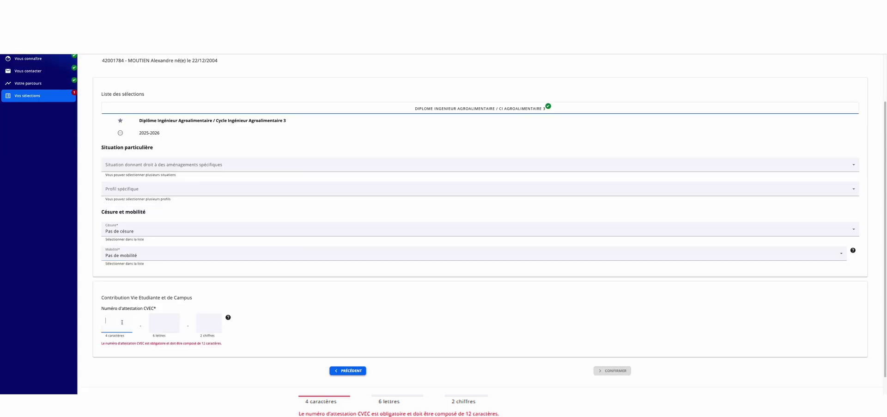
pyautogui.click(152, 327)
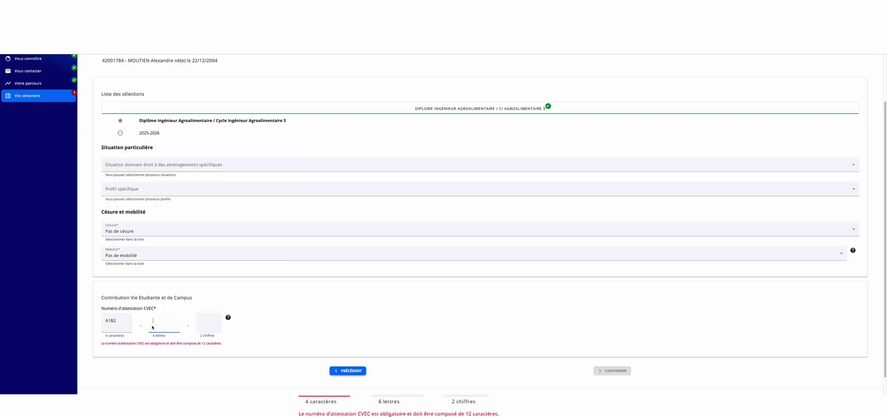
pyautogui.write('CDEFGH')
pyautogui.write('77')
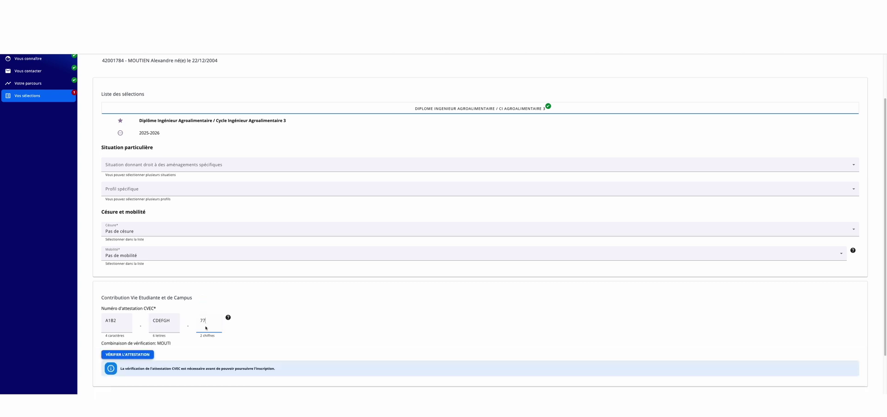
pyautogui.click(130, 355)
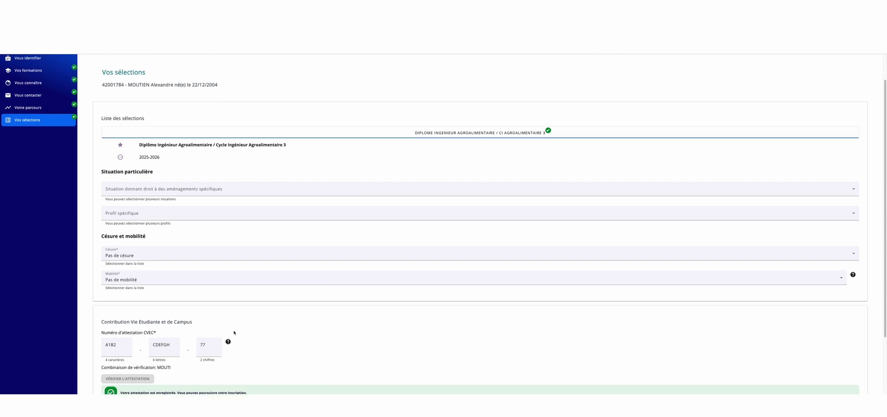
pyautogui.scroll(-3, 424, 325)
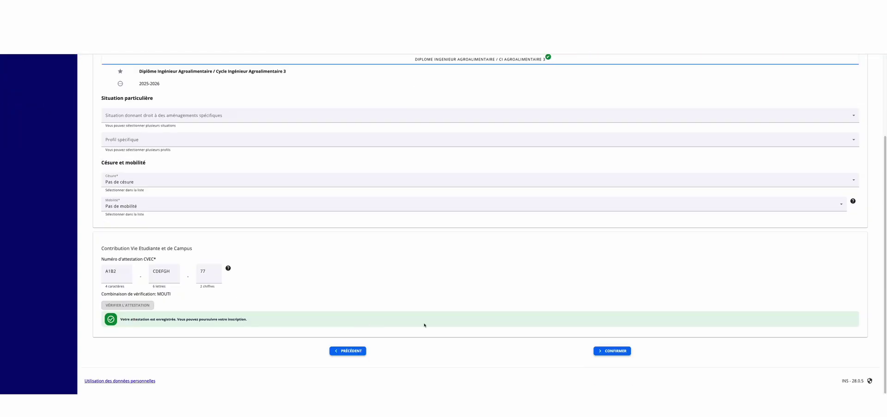
pyautogui.click(624, 352)
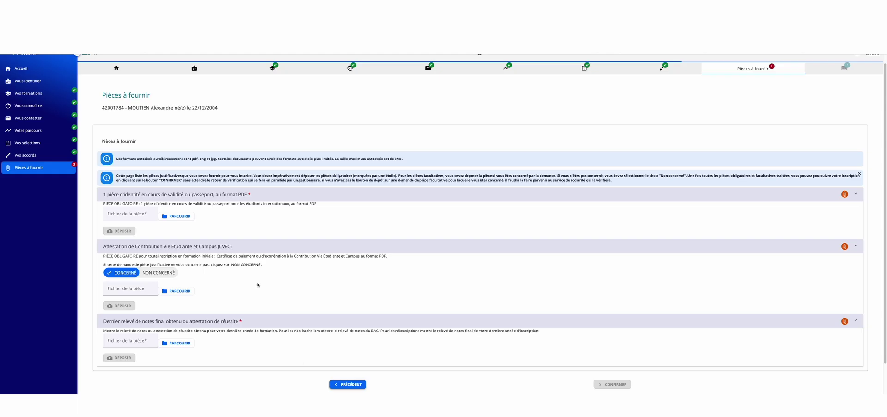
# Upload the attestation PDF from Bureau as the identity document piece
pyautogui.click(172, 216)
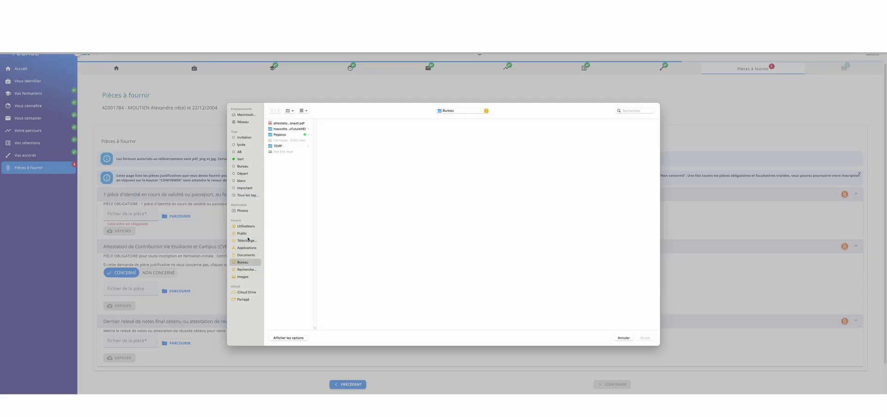
pyautogui.click(284, 123)
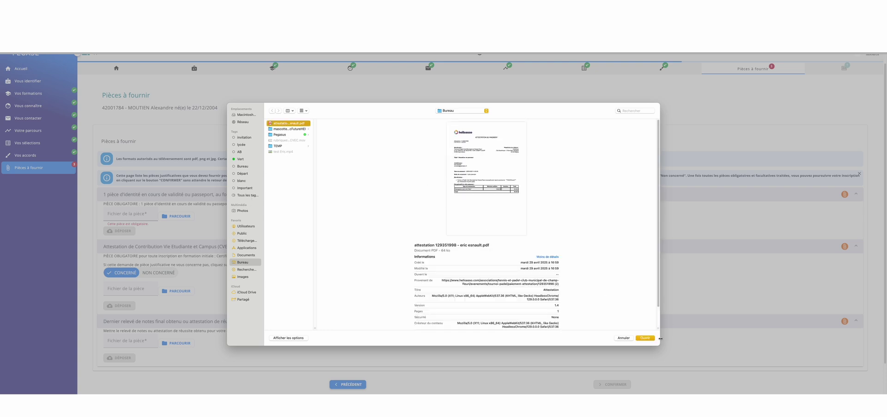
pyautogui.click(649, 338)
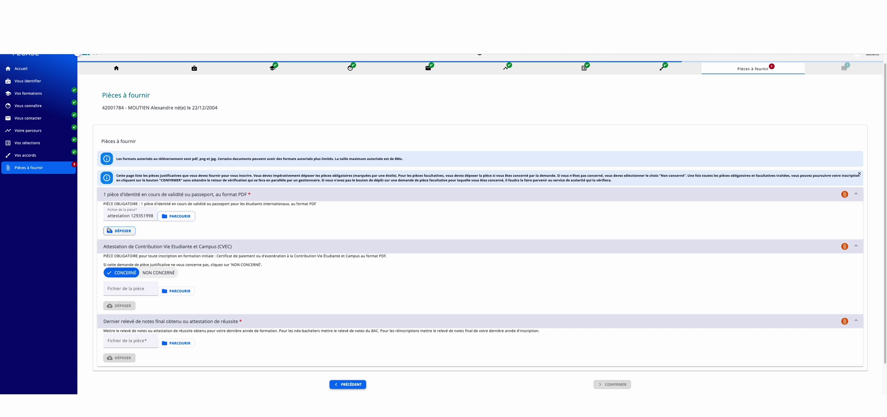
pyautogui.click(125, 232)
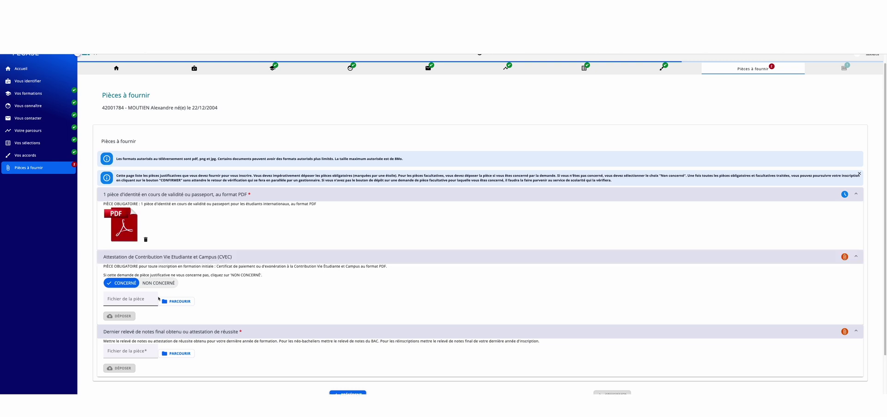
# Upload the attestation PDF into the CVEC certificate slot
pyautogui.click(178, 301)
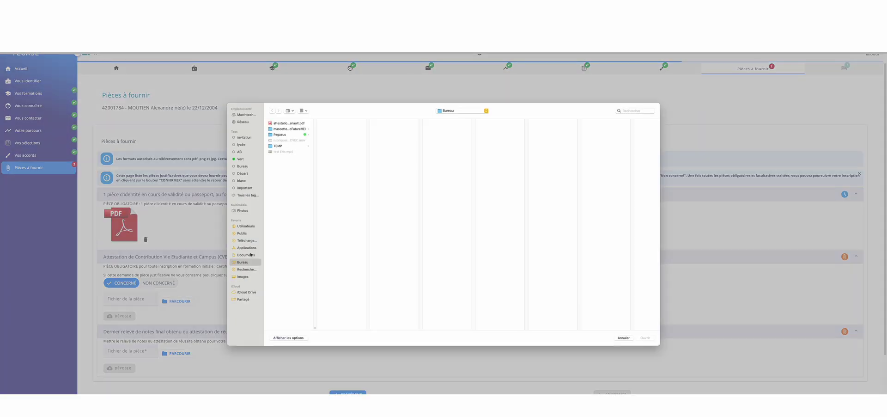
pyautogui.click(289, 123)
pyautogui.click(645, 337)
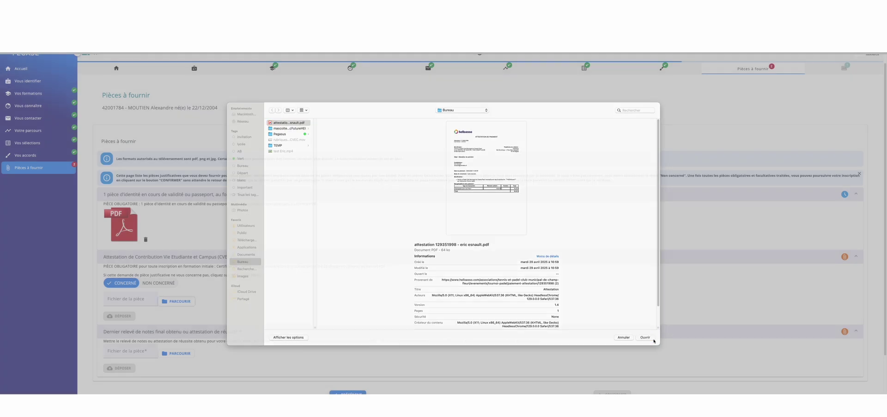
pyautogui.click(122, 316)
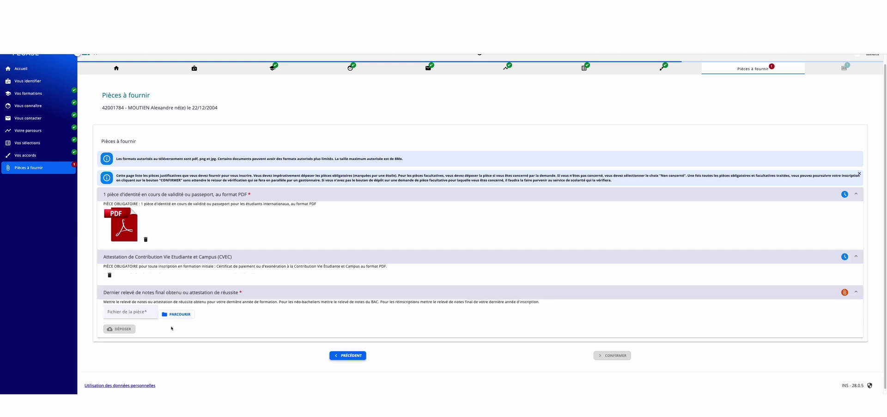
# Upload the attestation PDF as the 'Dernier relevé de notes' transcript document
pyautogui.click(178, 340)
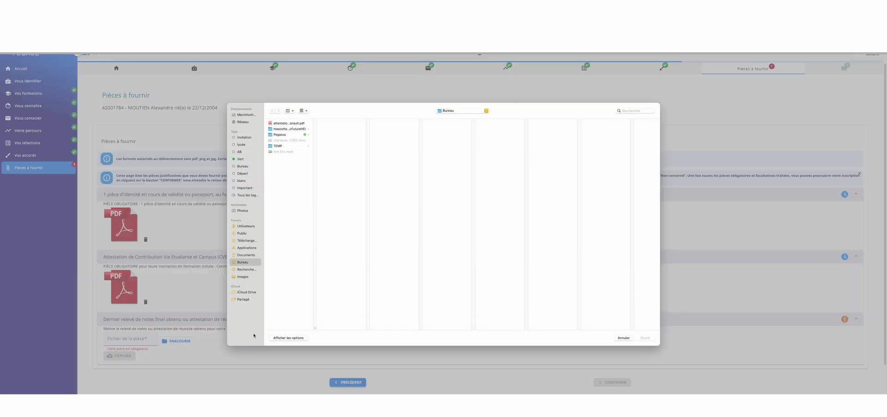
pyautogui.click(281, 123)
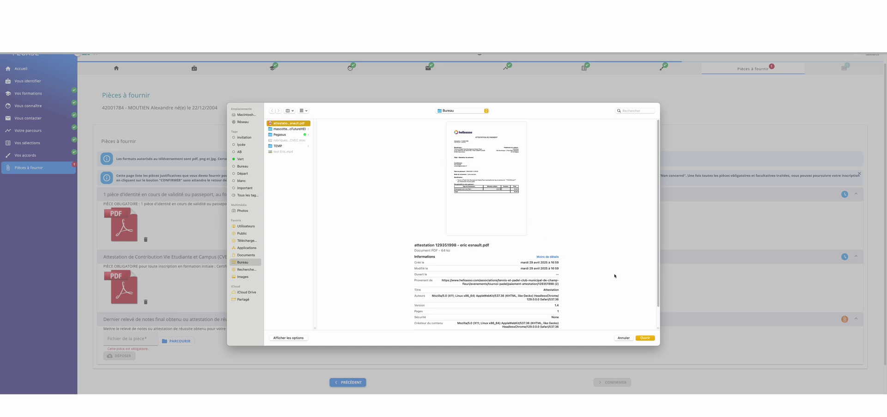
pyautogui.click(645, 338)
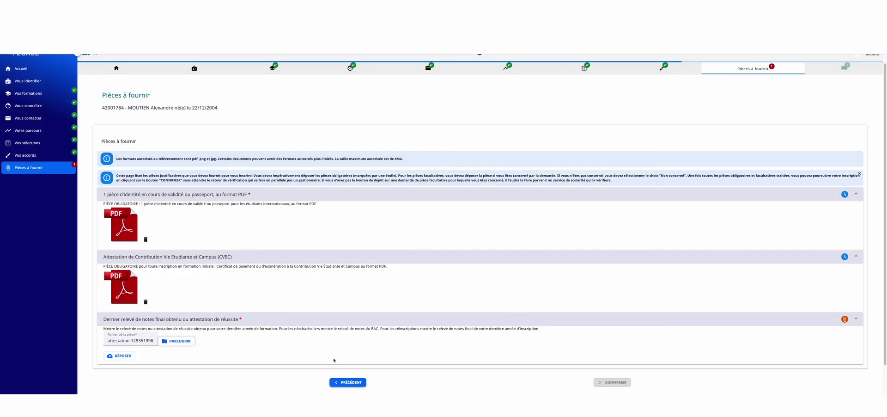
pyautogui.click(120, 360)
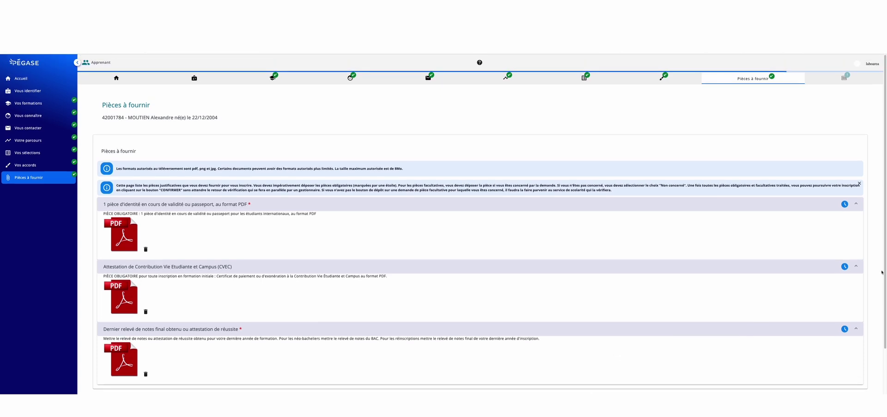
pyautogui.scroll(-1, 830, 299)
# Submit the documents and choose 'Carte bancaire en ligne : Paiement en trois fois' for the 175.00 € due
pyautogui.click(624, 365)
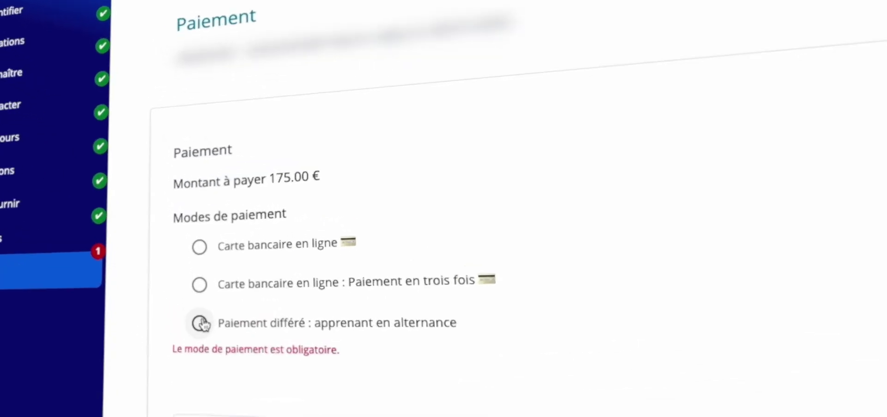
pyautogui.click(199, 246)
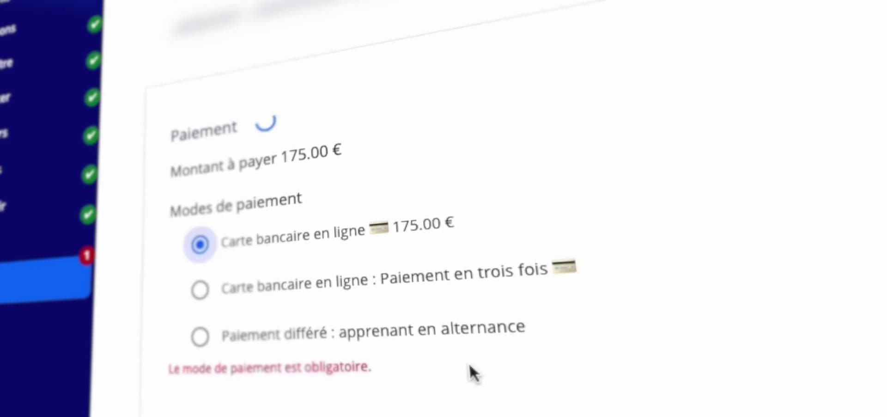
pyautogui.click(257, 282)
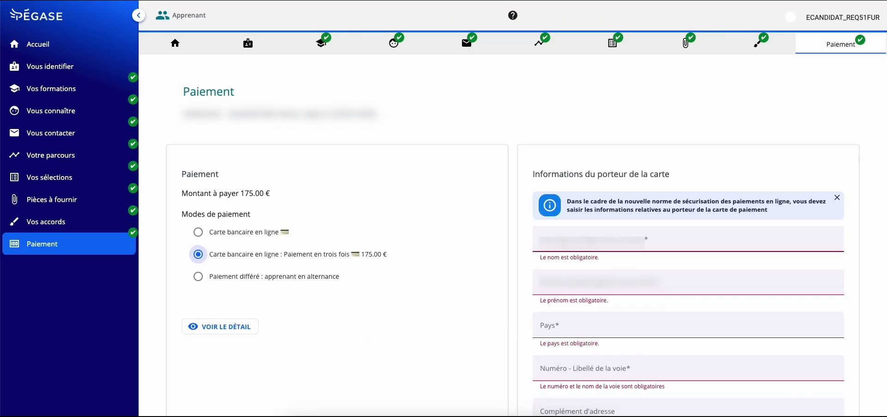
pyautogui.click(582, 236)
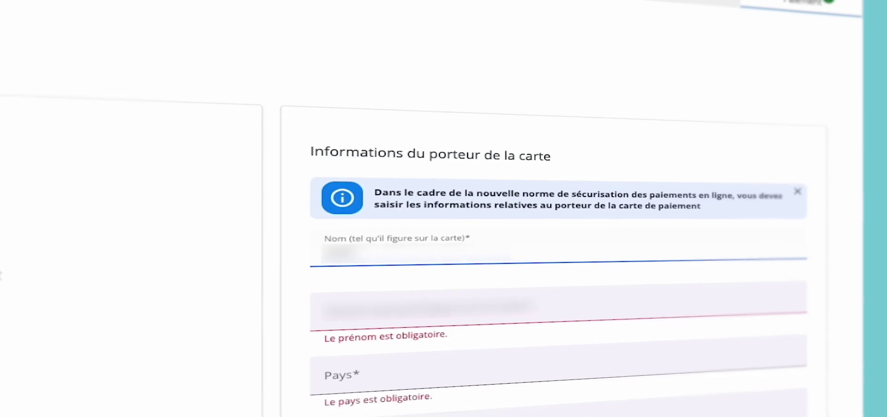
# Fill in the card holder's last and first name and set the country to France
pyautogui.press('Tab')
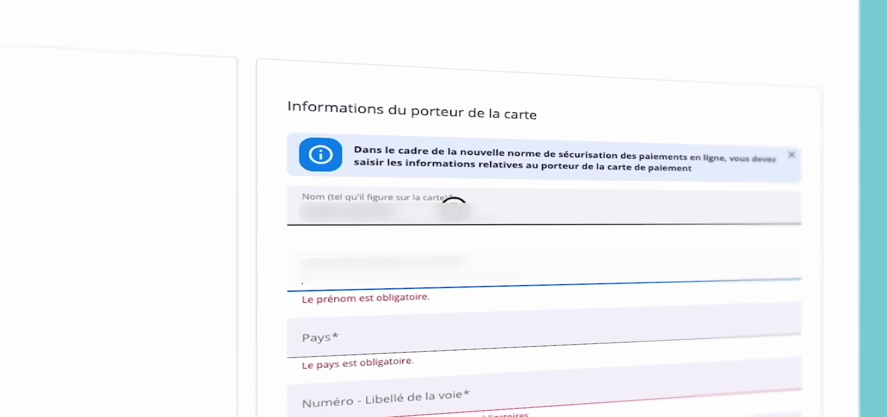
pyautogui.click(455, 206)
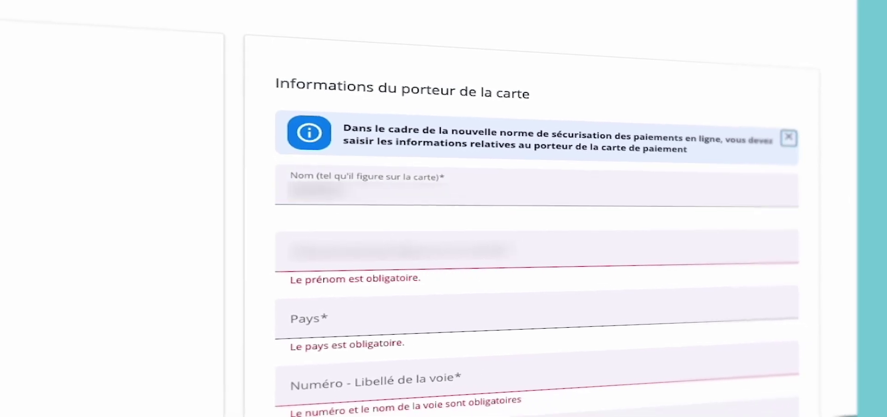
pyautogui.click(397, 257)
pyautogui.click(324, 307)
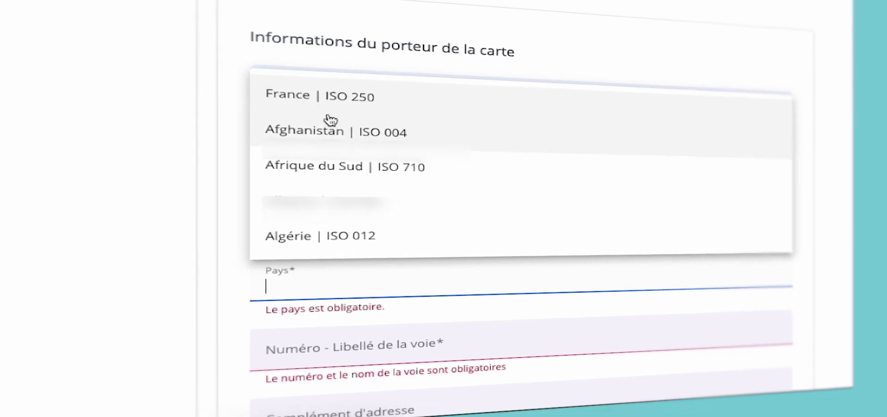
pyautogui.click(330, 108)
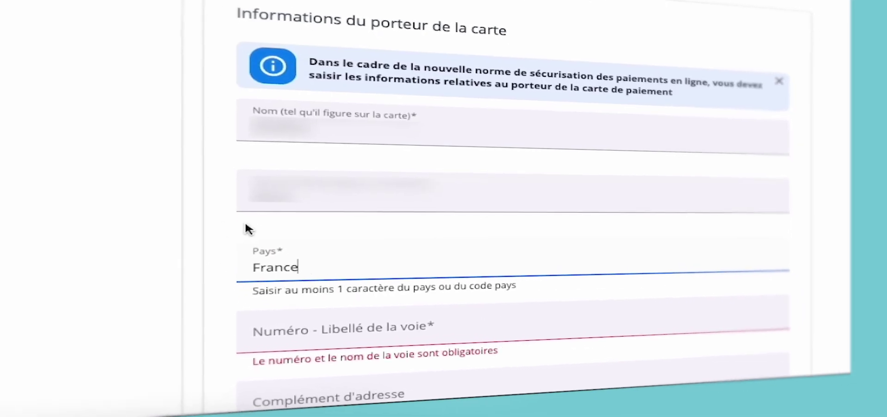
# Enter the holder's street address, then confirm the payment choice and the 58/58/59 € instalment summary
pyautogui.click(284, 333)
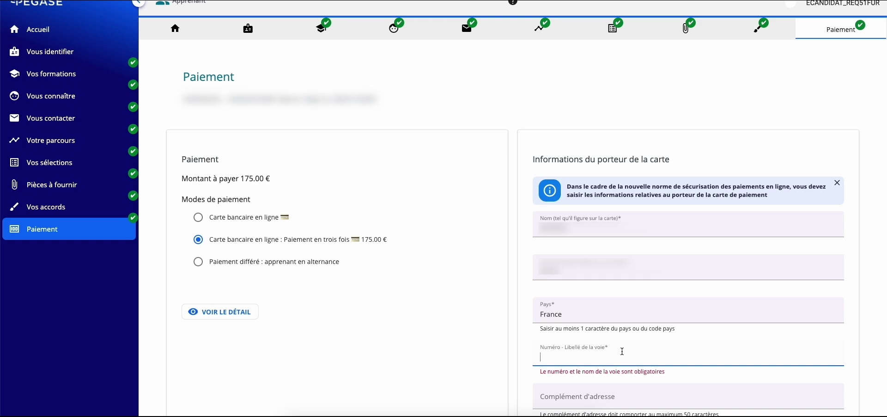
pyautogui.write('2')
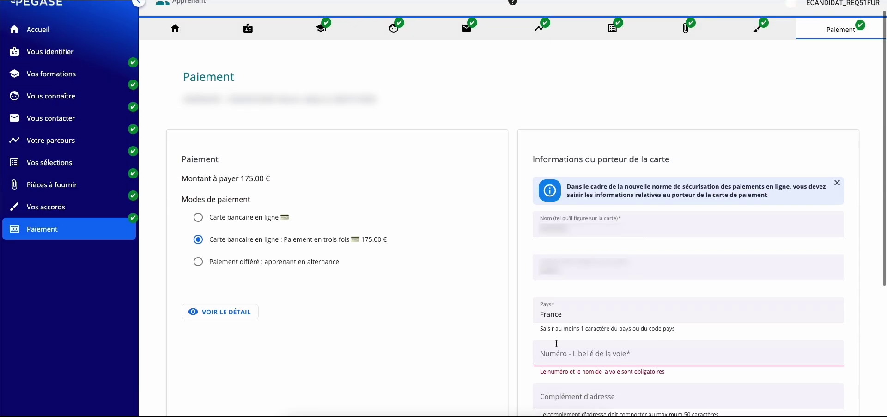
pyautogui.click(622, 351)
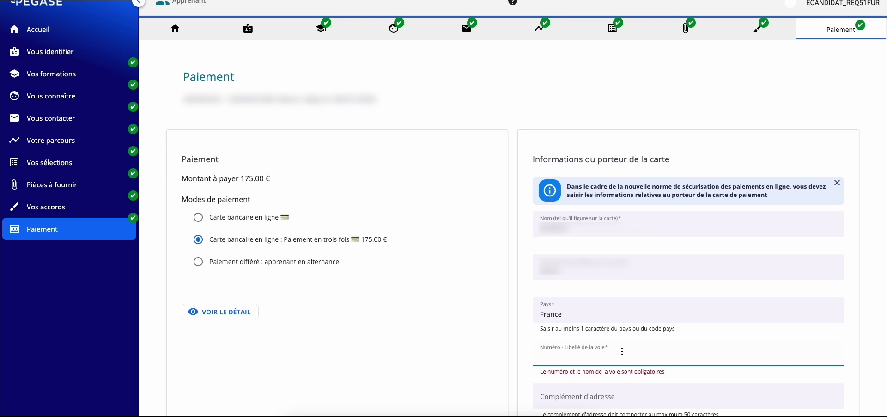
pyautogui.write('2 ru')
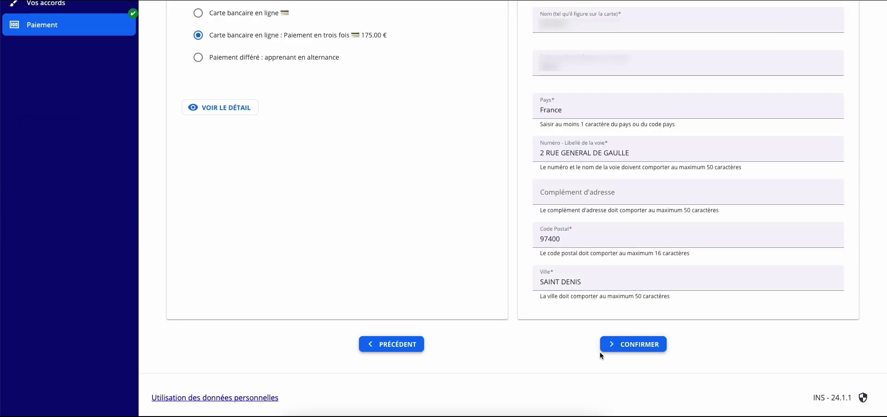
pyautogui.click(625, 345)
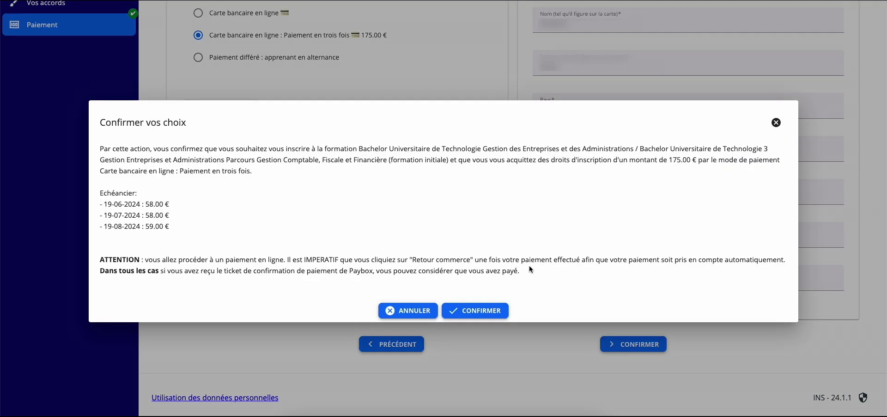
pyautogui.click(483, 307)
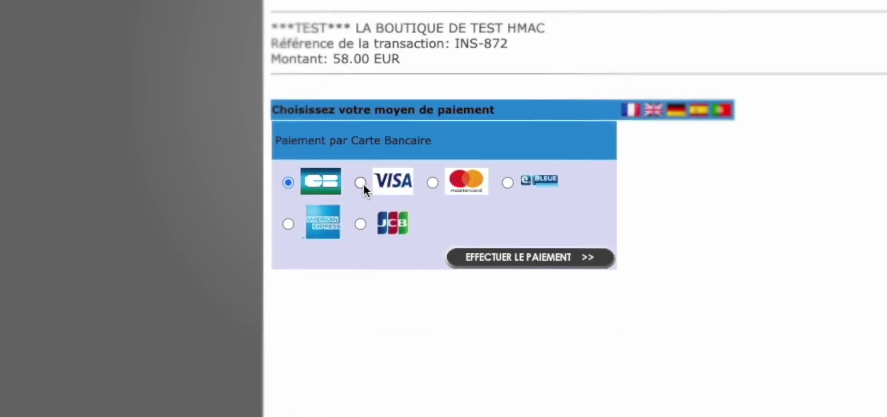
# Pick the VISA card type, then enter the test card number with Mastercard as the brand
pyautogui.click(361, 183)
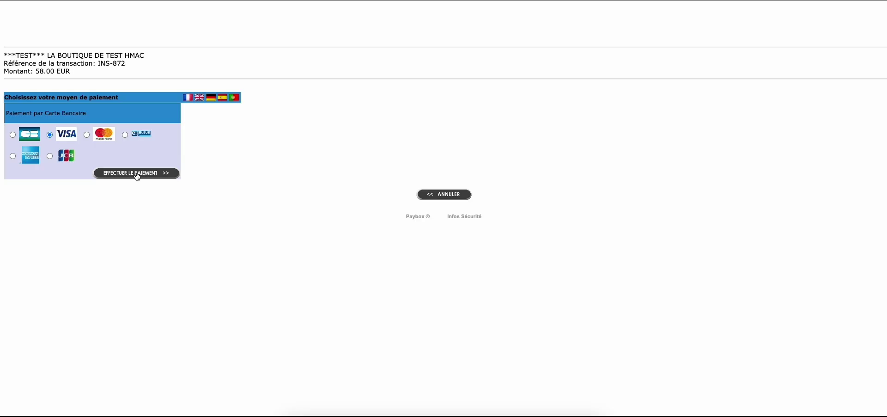
pyautogui.click(564, 266)
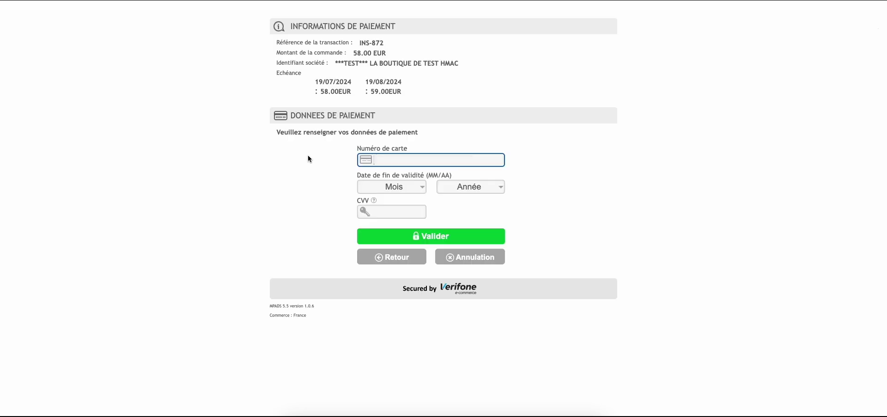
pyautogui.write('1111222233334444')
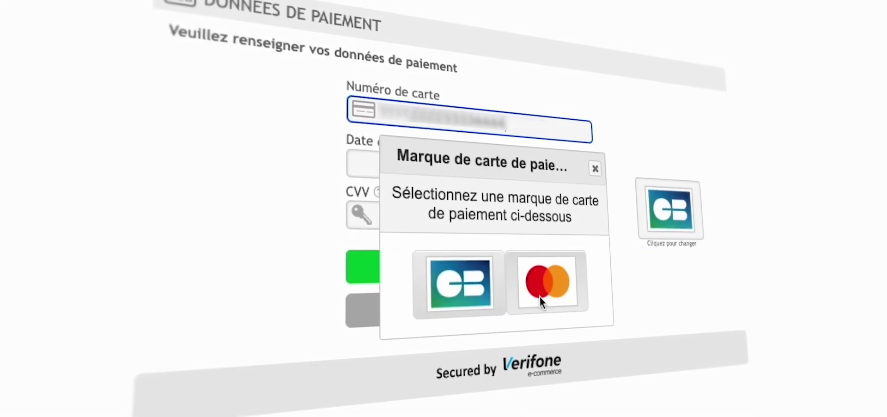
pyautogui.click(539, 296)
# Set expiry 01/2026 and the security code, pay the 58.00 EUR instalment, and decline saving the card
pyautogui.click(437, 173)
pyautogui.click(424, 194)
pyautogui.click(538, 180)
pyautogui.click(534, 251)
pyautogui.click(426, 218)
pyautogui.write('123')
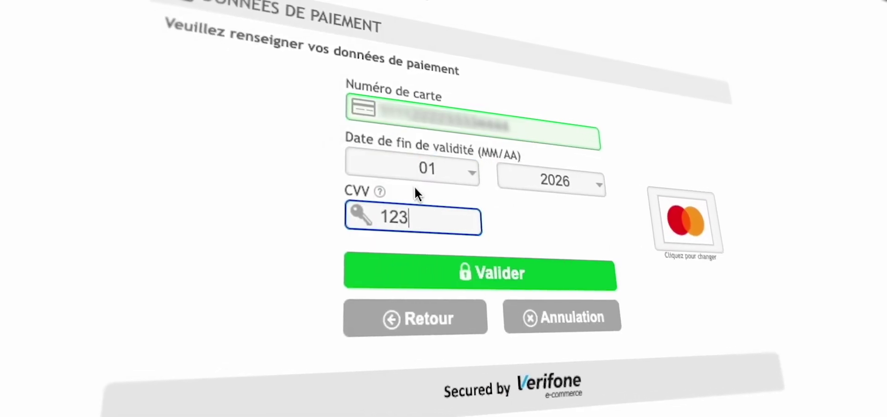
pyautogui.click(534, 276)
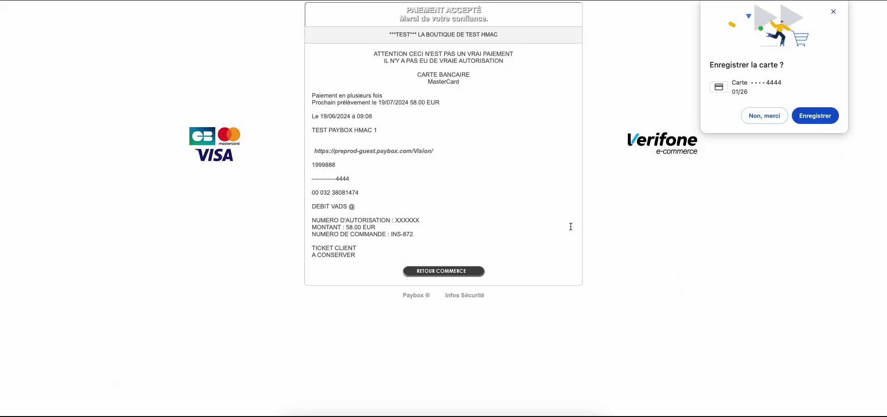
pyautogui.click(764, 116)
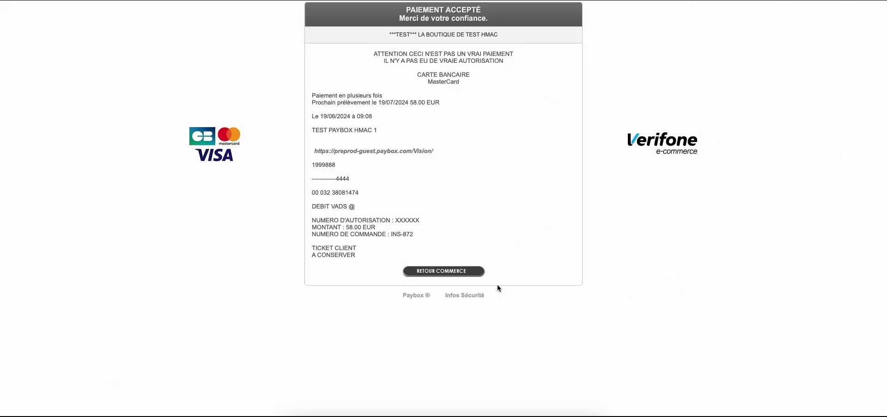